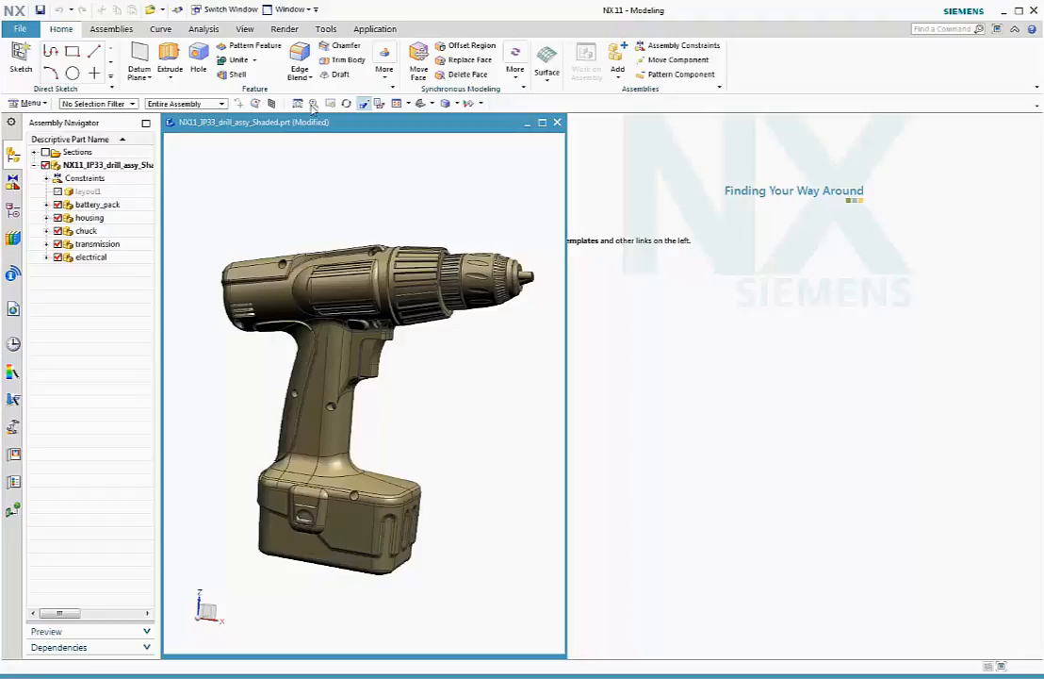
Start the Studio task for the drill assembly, enable Advanced Studio display, and show the system studio materials.
{"action": "left_click", "coordinate": [286, 29]}
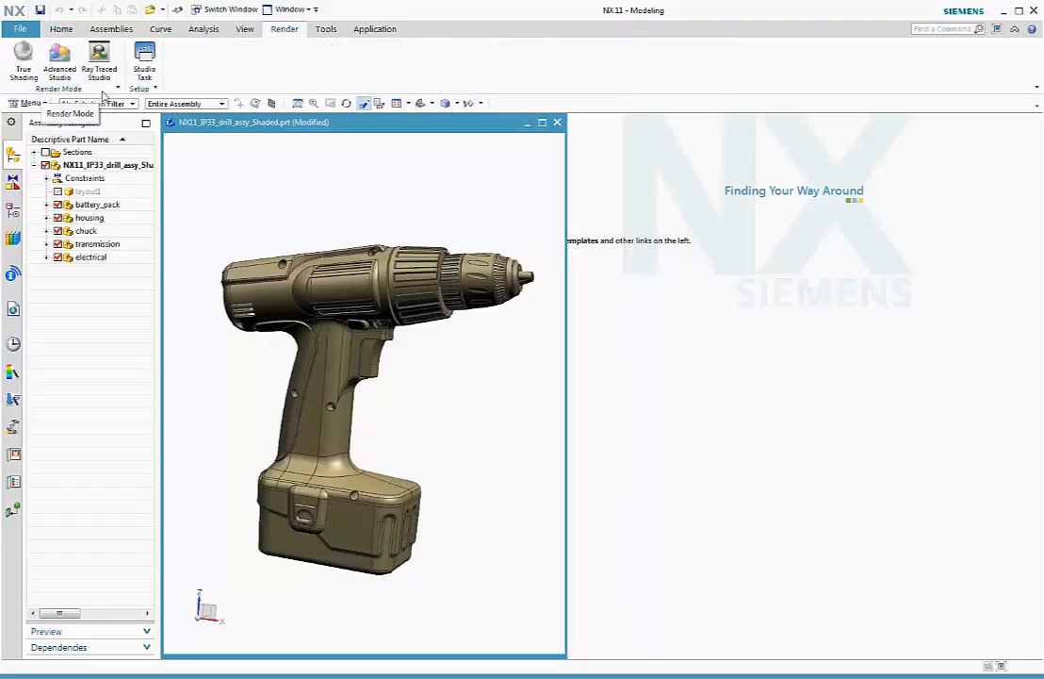
{"action": "left_click", "coordinate": [143, 72]}
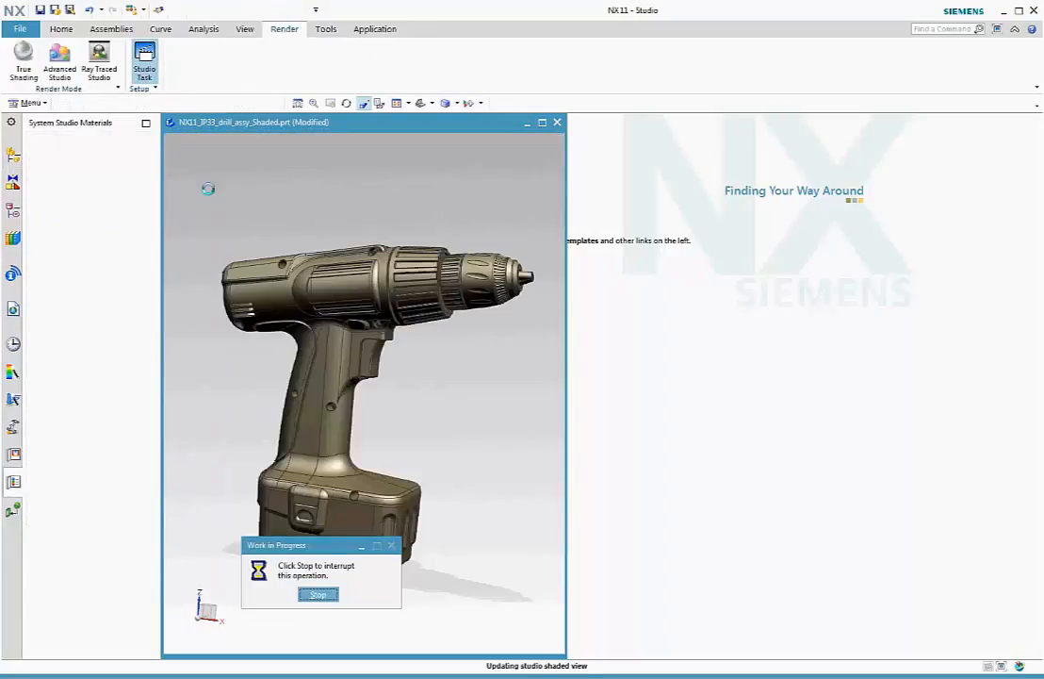
{"action": "left_click", "coordinate": [62, 71]}
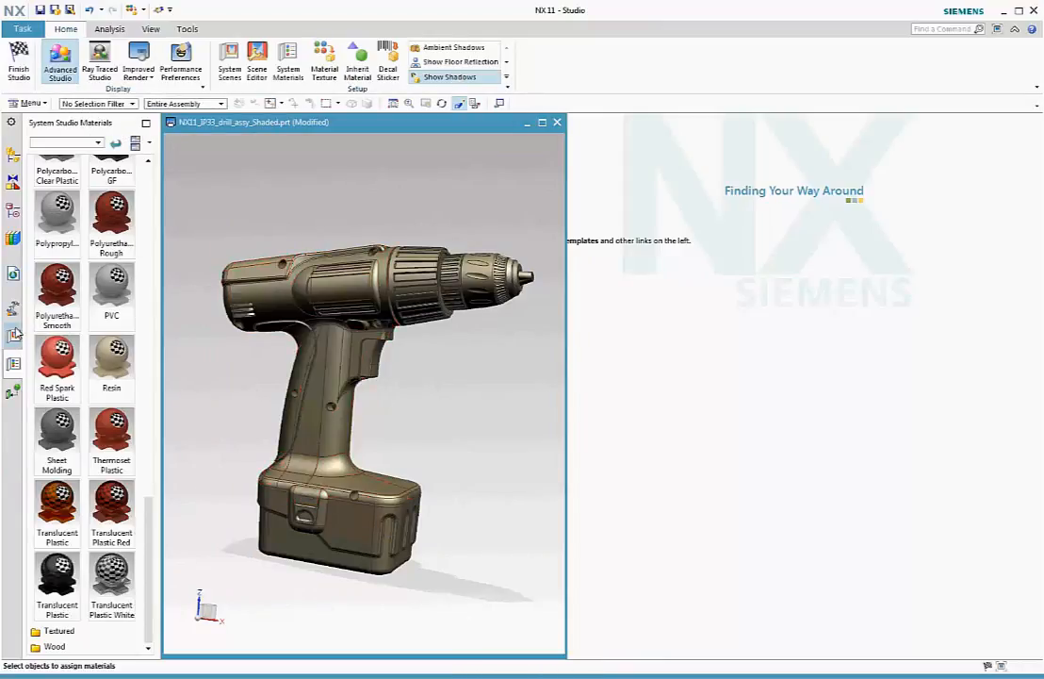
{"action": "left_click", "coordinate": [13, 338]}
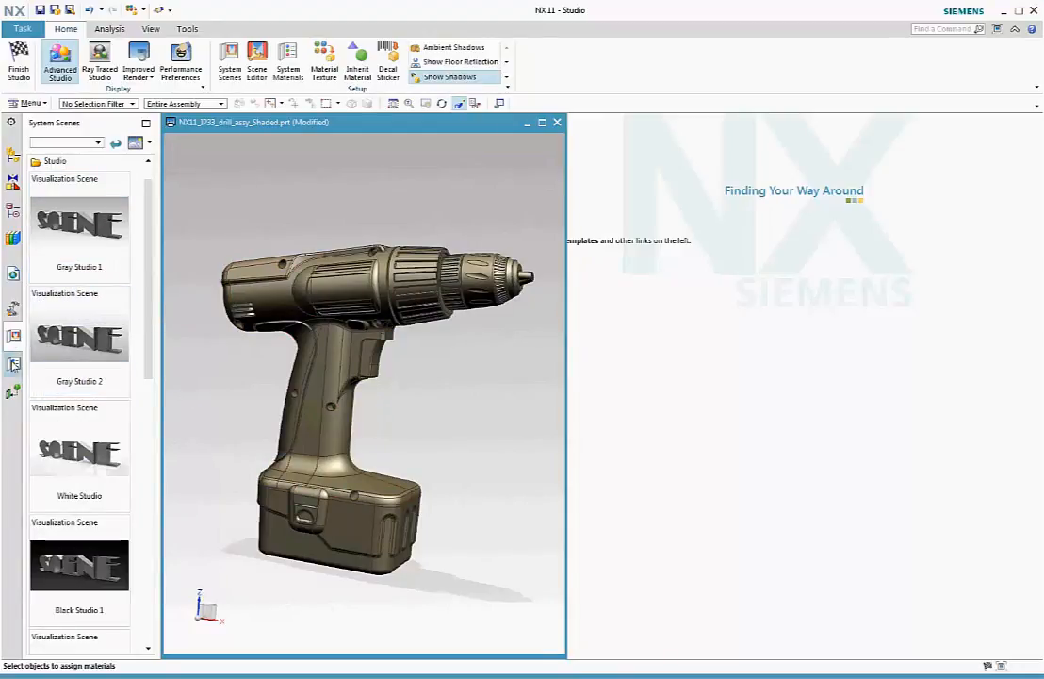
{"action": "left_click", "coordinate": [13, 362]}
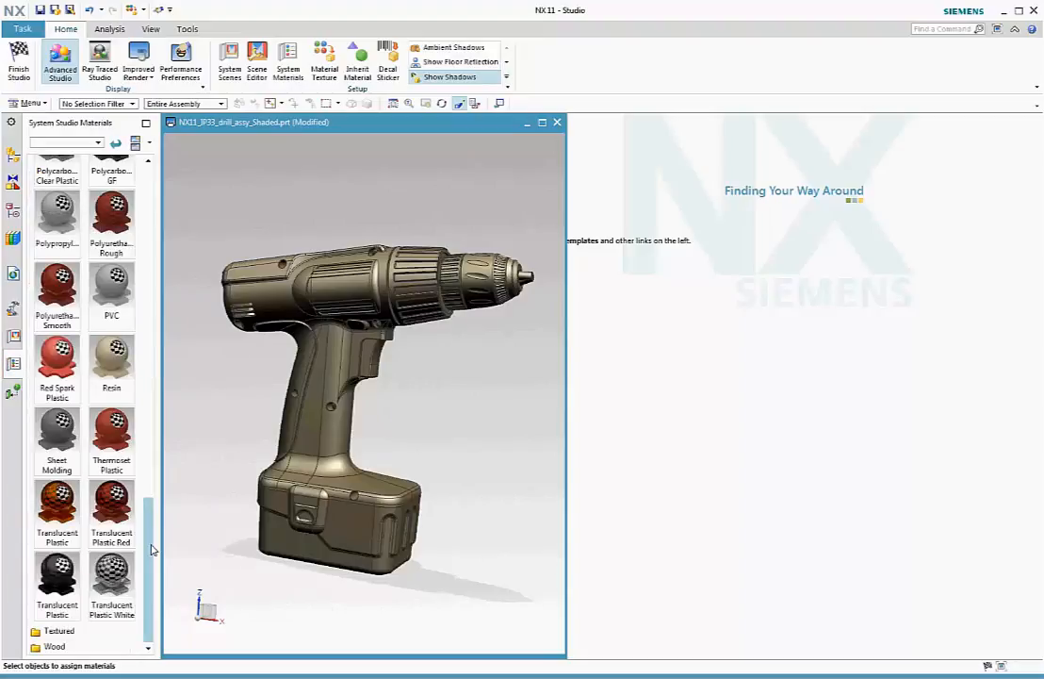
Assign the Red Spark Plastic material to both halves of the drill housing.
{"action": "left_click_drag", "start_coordinate": [58, 368], "coordinate": [311, 499]}
{"action": "middle_click_drag", "start_coordinate": [373, 644], "coordinate": [245, 637]}
{"action": "left_click_drag", "start_coordinate": [56, 362], "coordinate": [460, 441]}
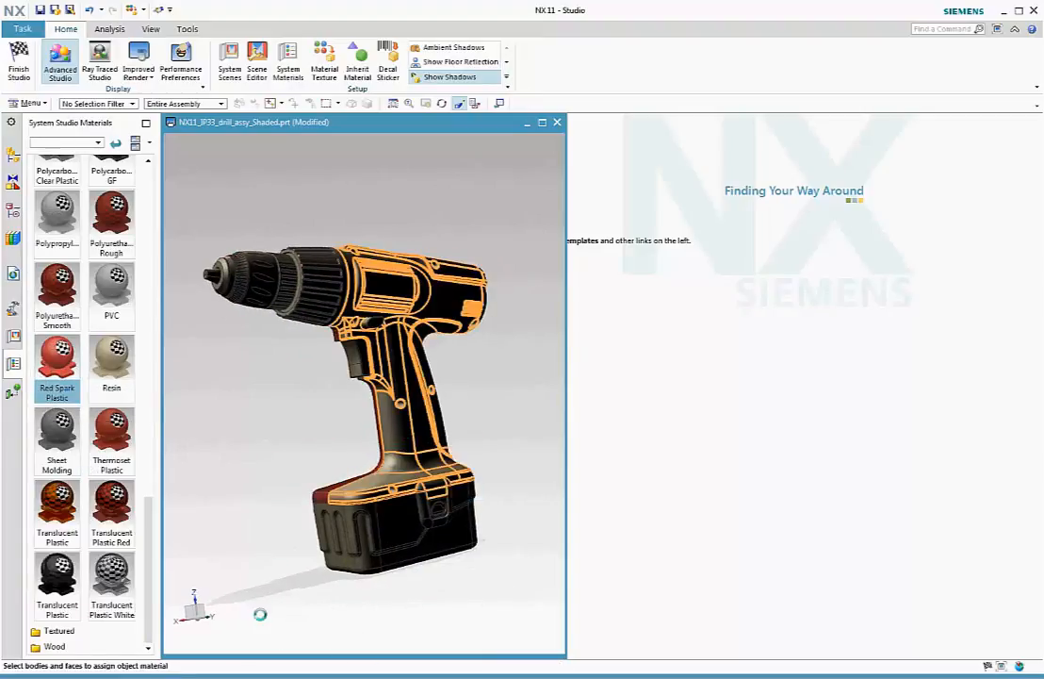
{"action": "middle_click_drag", "start_coordinate": [260, 621], "coordinate": [365, 625]}
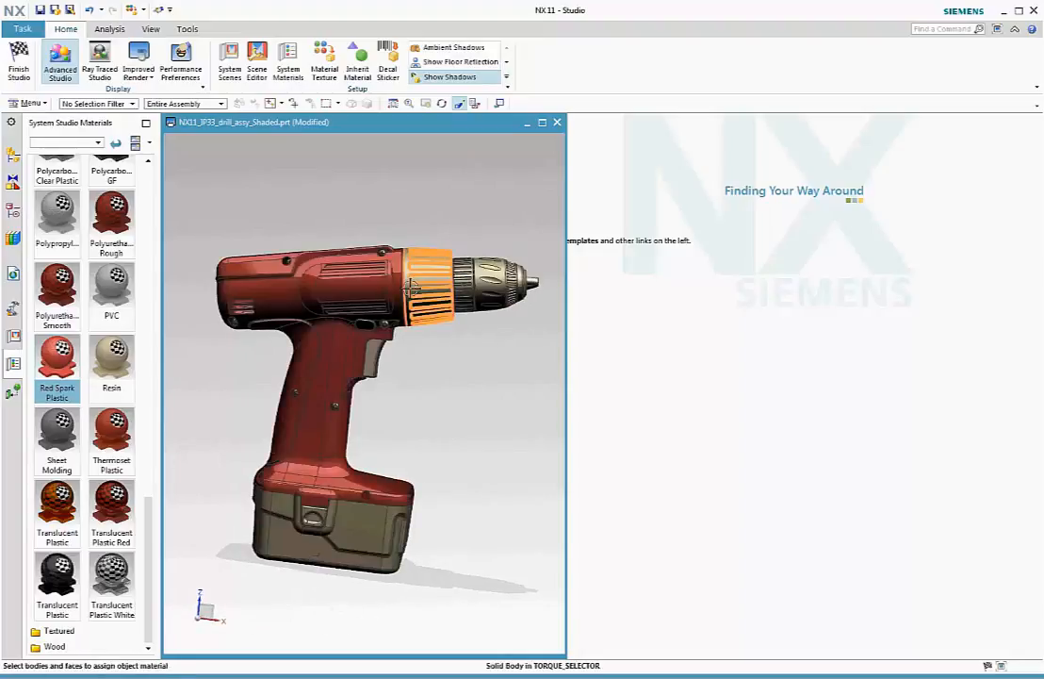
Assign the black Translucent Plastic material to the torque selector and start a Ray Traced Studio rendering of the drill.
{"action": "left_click", "coordinate": [70, 609]}
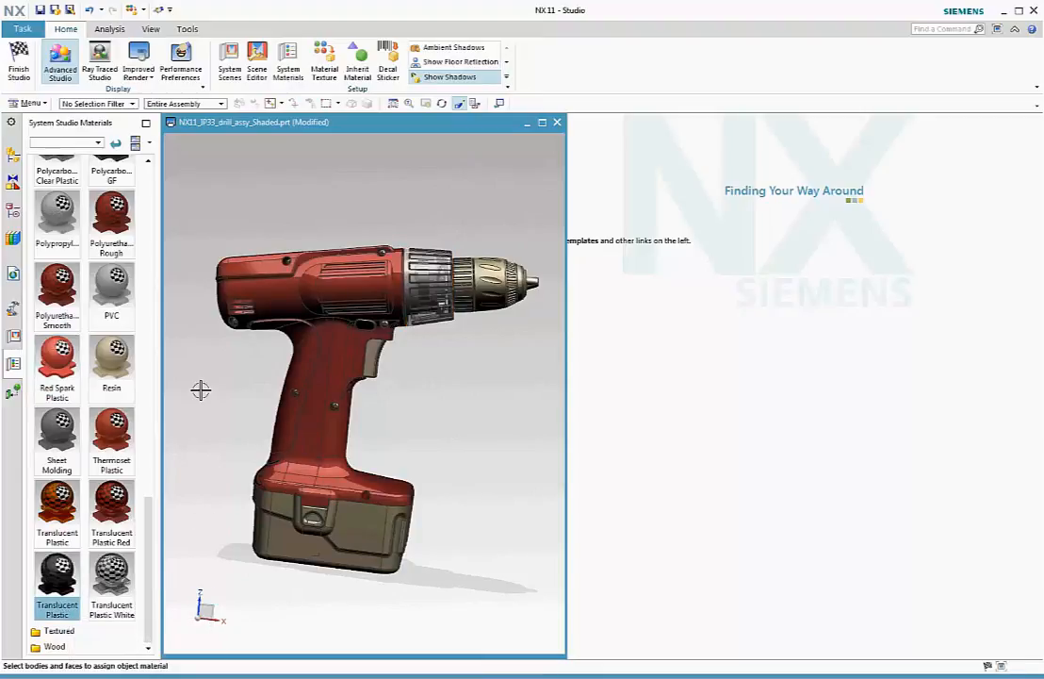
{"action": "left_click", "coordinate": [104, 71]}
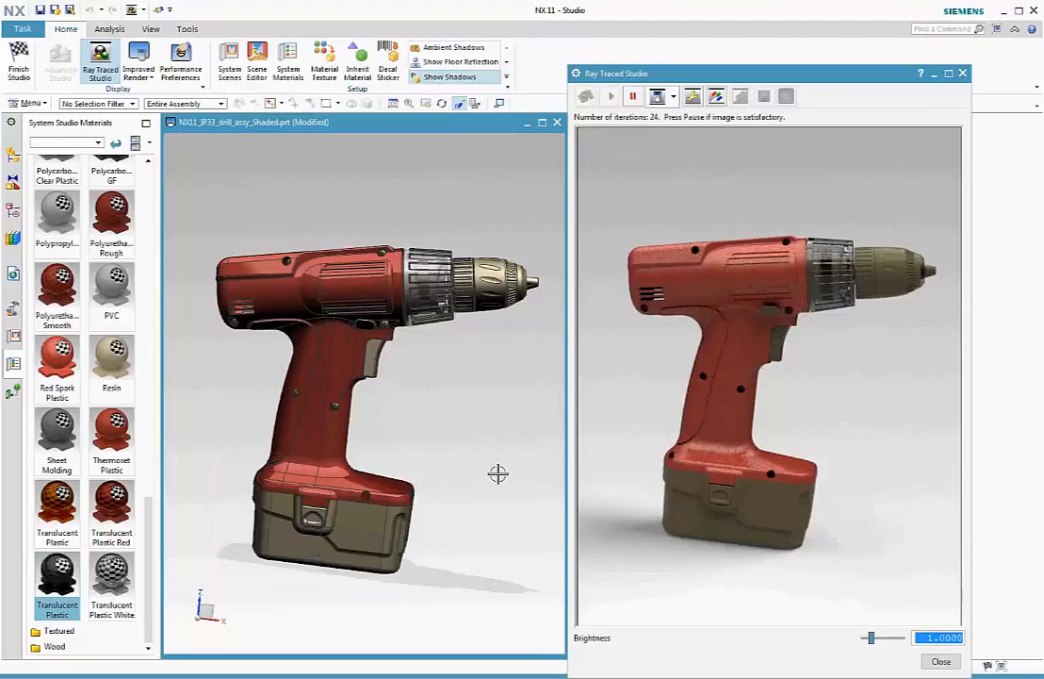
{"action": "middle_click_drag", "start_coordinate": [502, 546], "coordinate": [483, 547]}
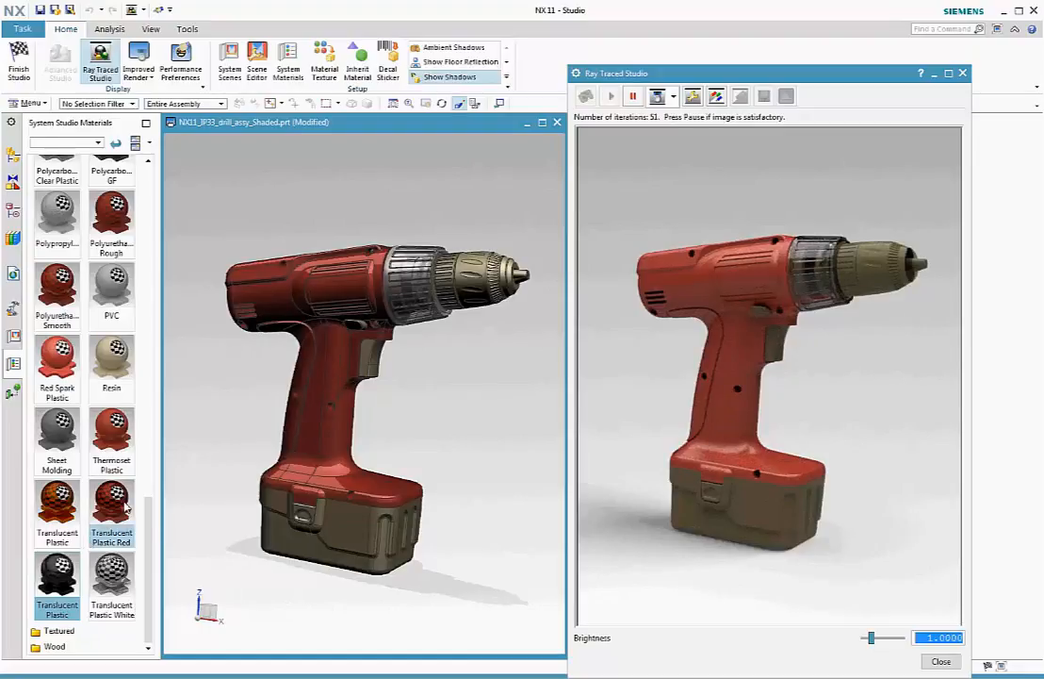
Assign Glossy Plastic Black to the battery pack body and the chuck cover.
{"action": "scroll", "coordinate": [94, 452], "scroll_direction": "up", "scroll_amount": 6}
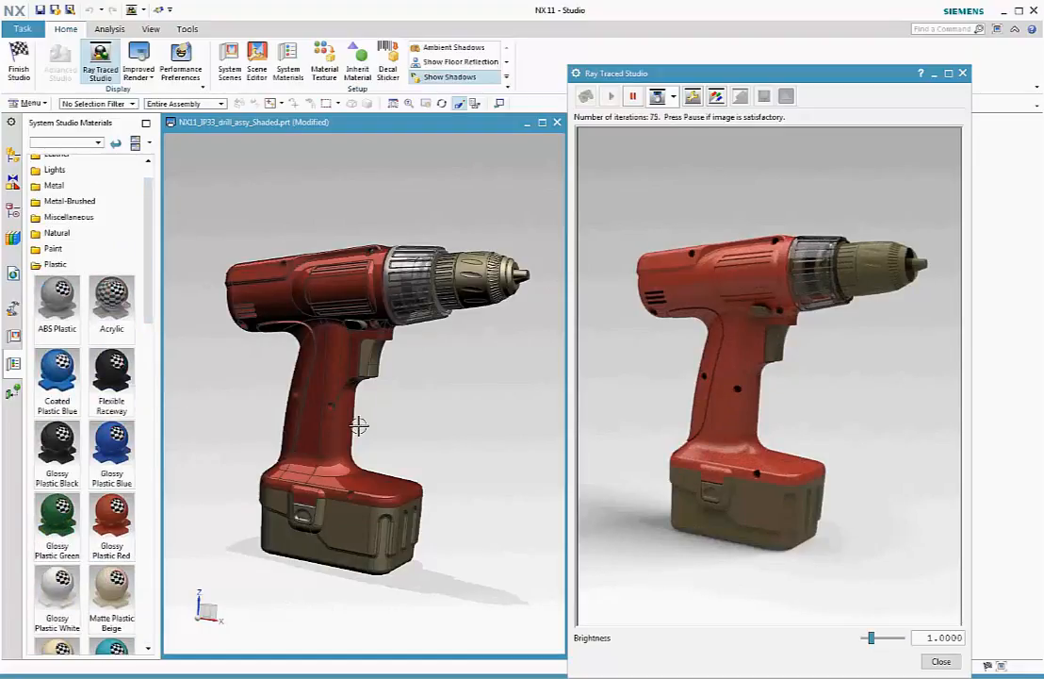
{"action": "left_click", "coordinate": [470, 290]}
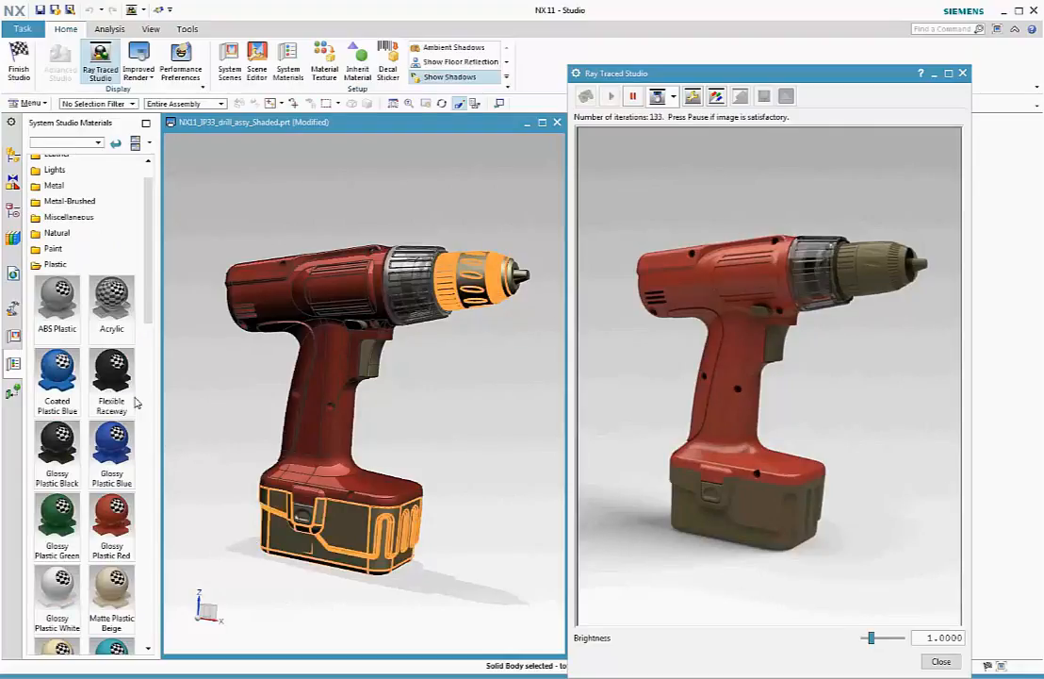
{"action": "left_click", "coordinate": [57, 445]}
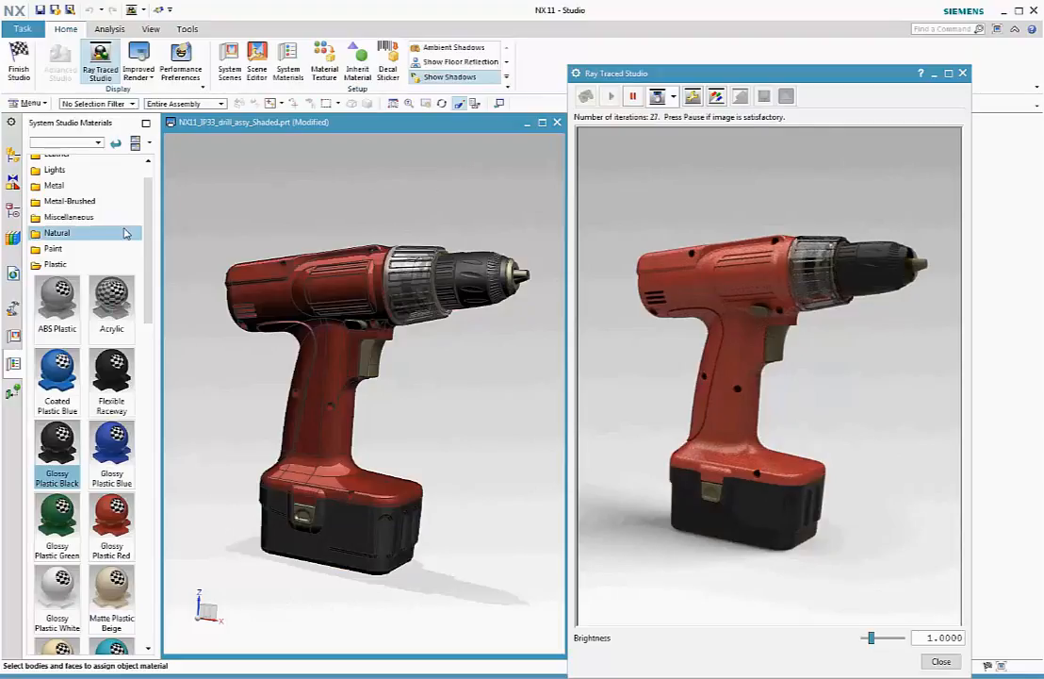
Assign the Stainless Steel metal material to the solid bodies at the chuck's front tip.
{"action": "left_click", "coordinate": [93, 186]}
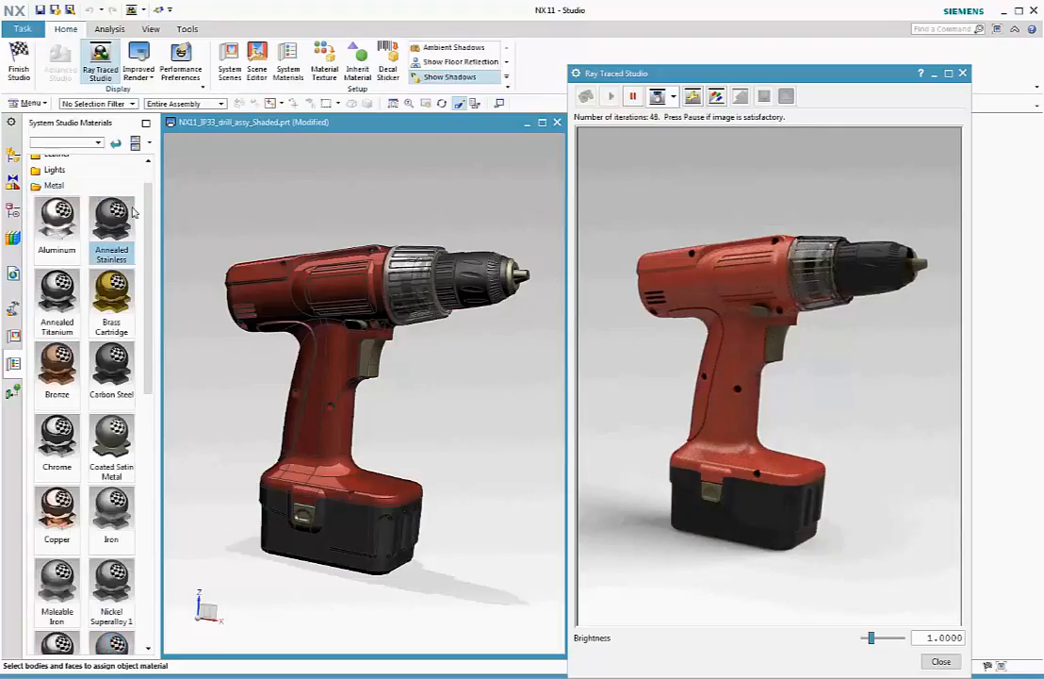
{"action": "left_click_drag", "start_coordinate": [151, 227], "coordinate": [126, 497]}
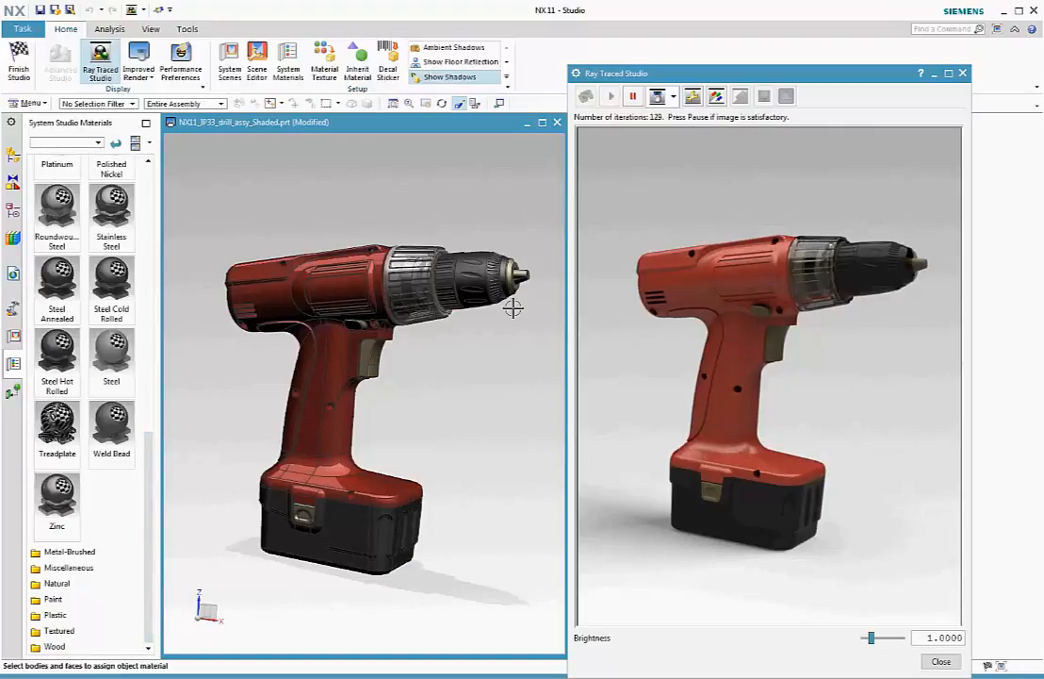
{"action": "left_click", "coordinate": [518, 274]}
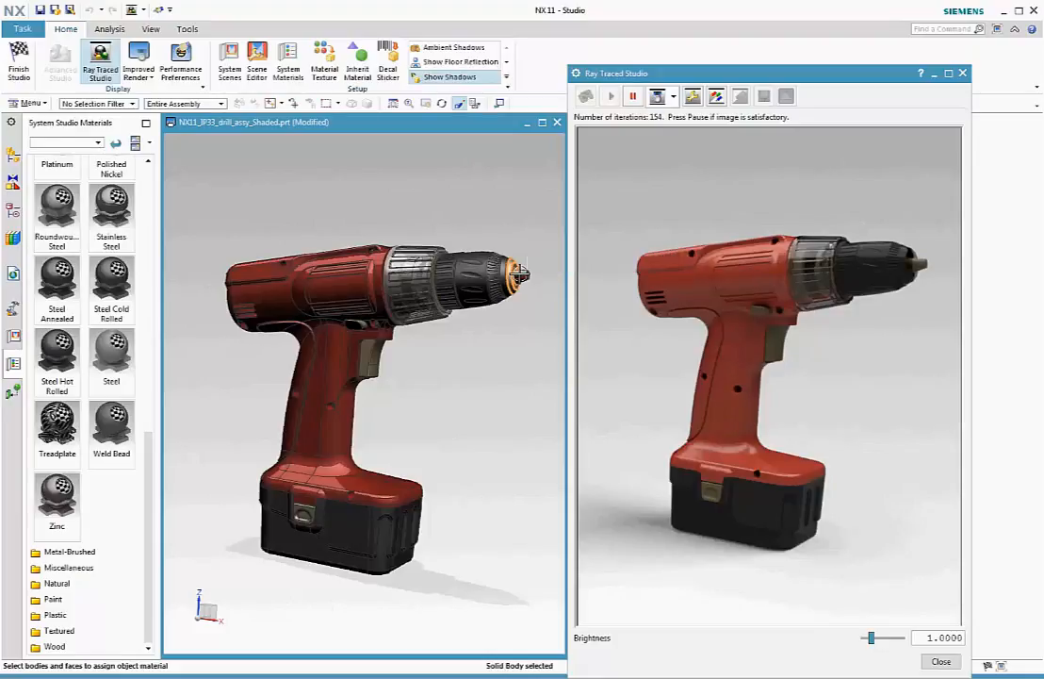
{"action": "left_click", "coordinate": [102, 207]}
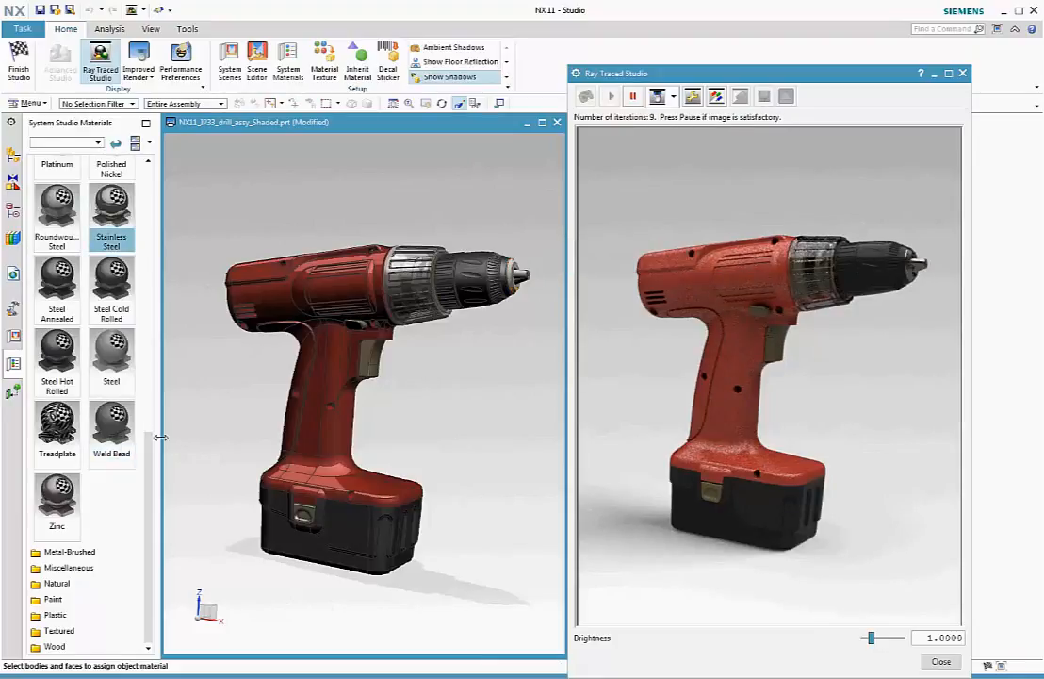
Restrict selection to faces and assign Coated Satin Metal to the chuck cover's face with the oval recesses.
{"action": "scroll", "coordinate": [162, 396], "scroll_direction": "up", "scroll_amount": 5}
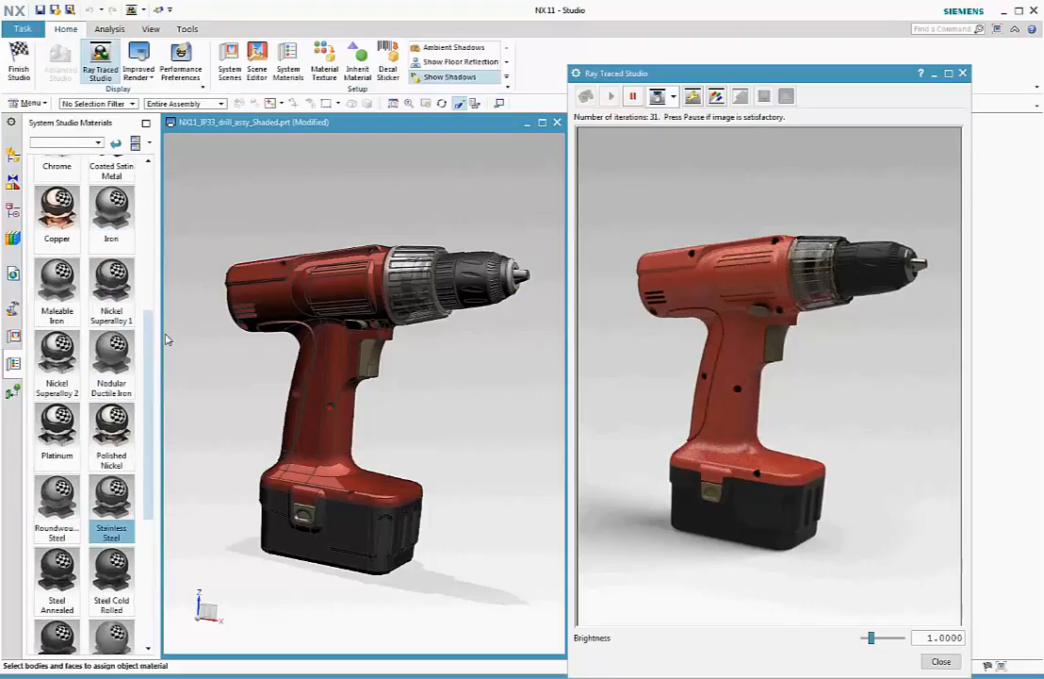
{"action": "scroll", "coordinate": [167, 340], "scroll_direction": "up", "scroll_amount": 3}
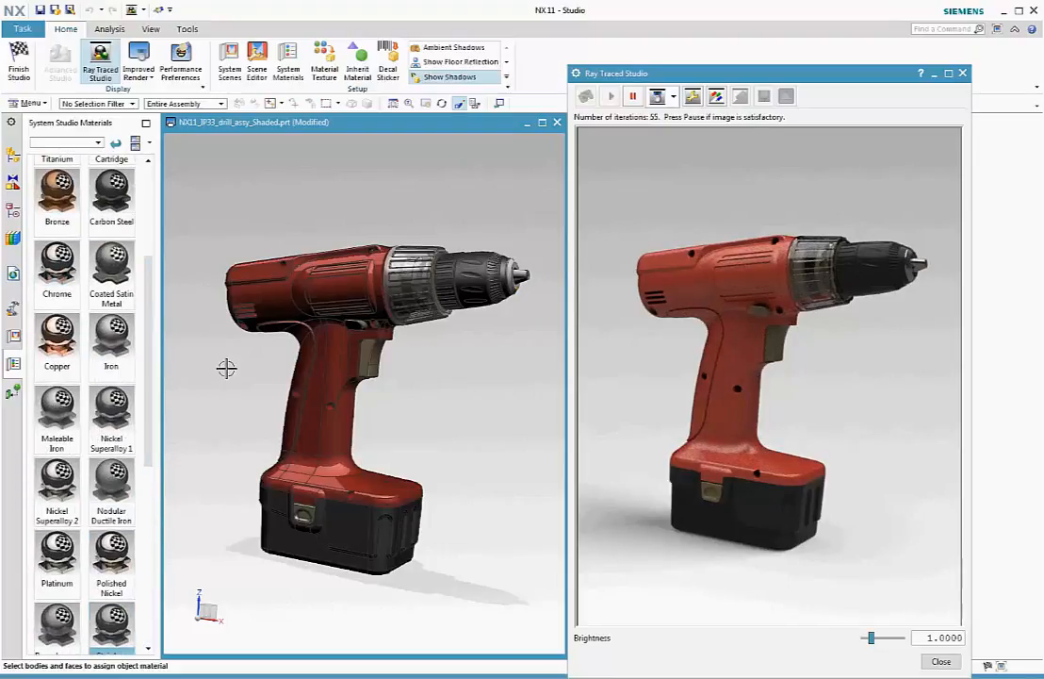
{"action": "left_click", "coordinate": [124, 106]}
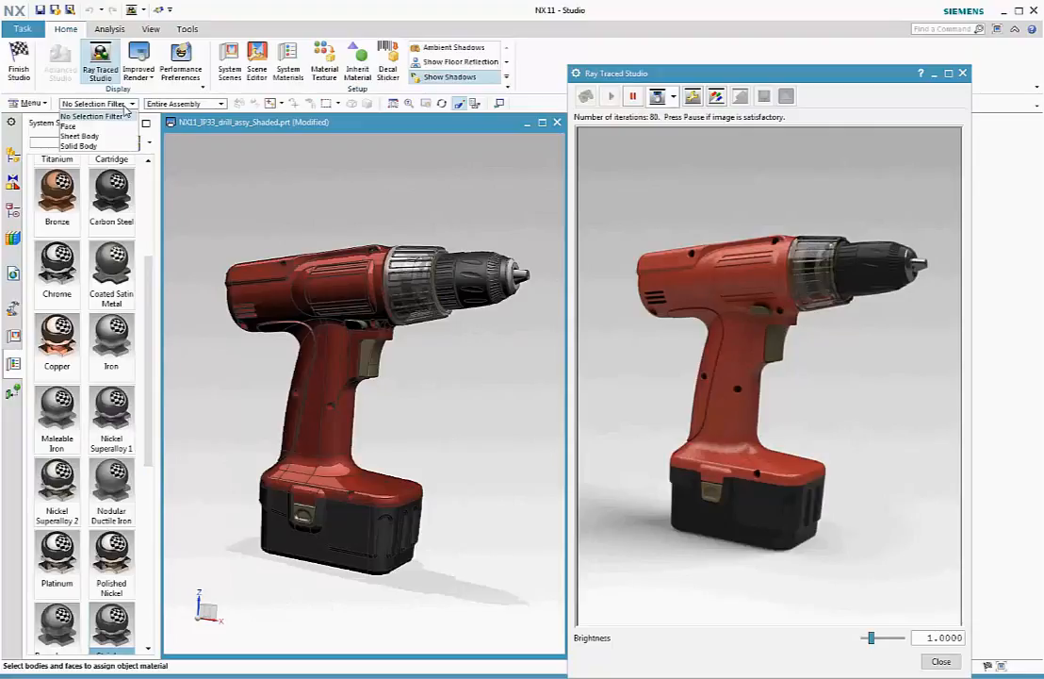
{"action": "left_click", "coordinate": [69, 125]}
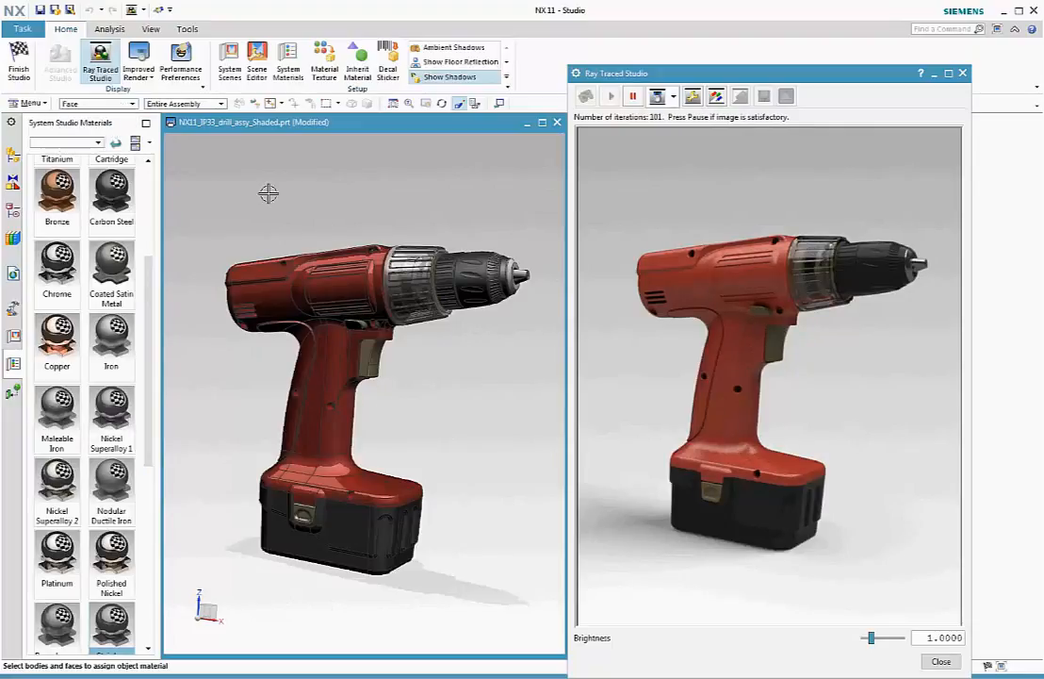
{"action": "left_click", "coordinate": [473, 283]}
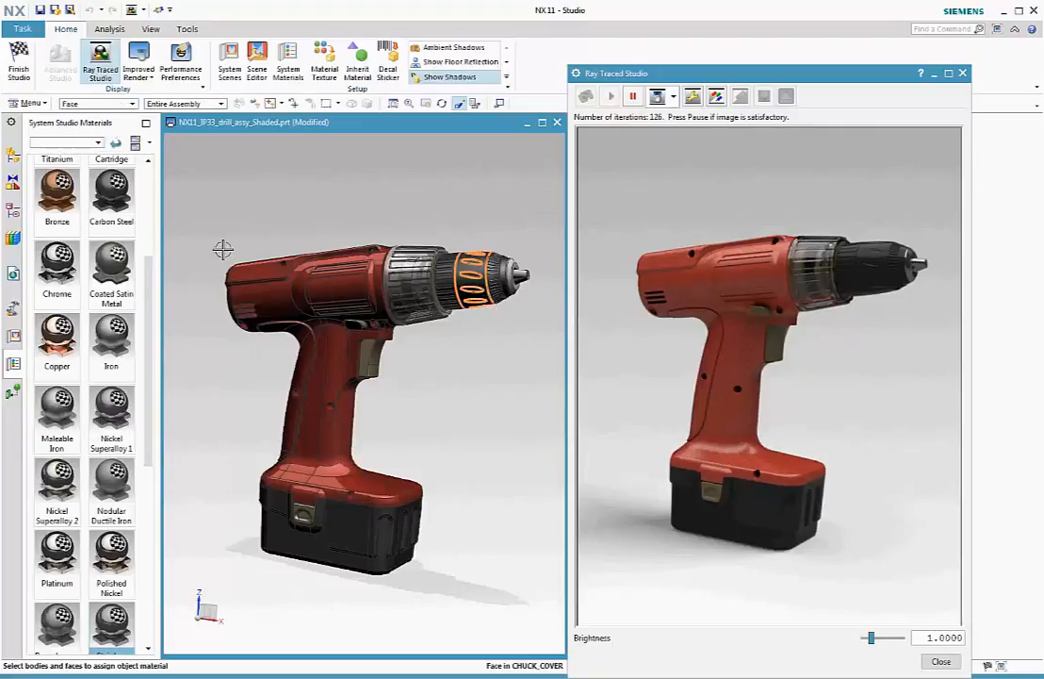
{"action": "left_click", "coordinate": [111, 267]}
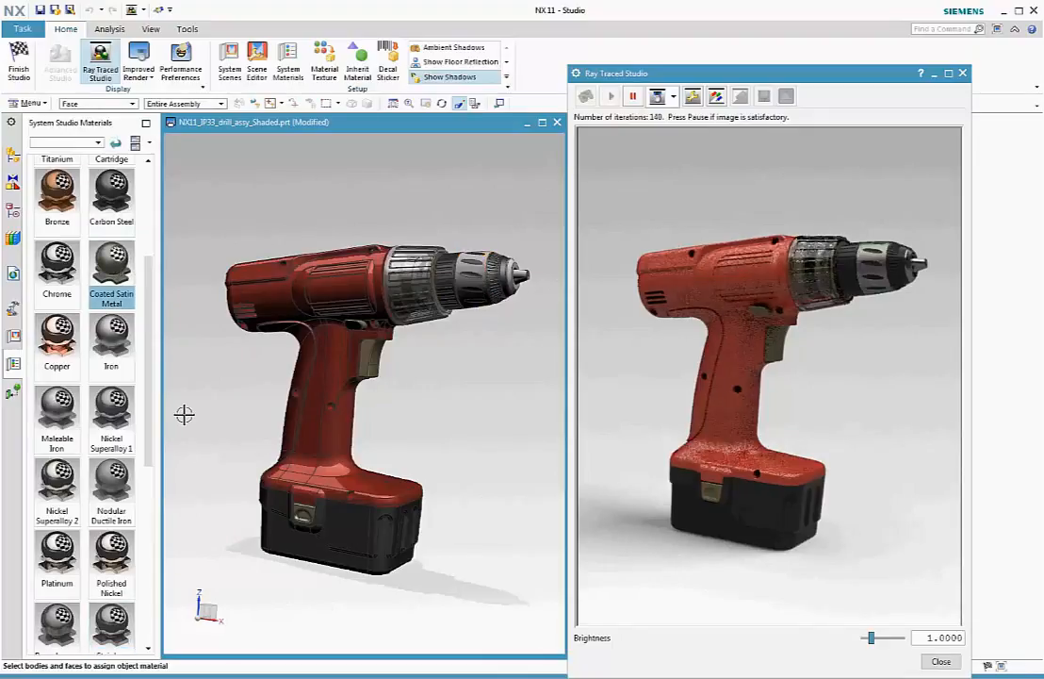
Restrict selection to solid bodies, select all objects sharing the housing's material, and assign them Coated Plastic Blue.
{"action": "middle_click_drag", "start_coordinate": [297, 614], "coordinate": [311, 620]}
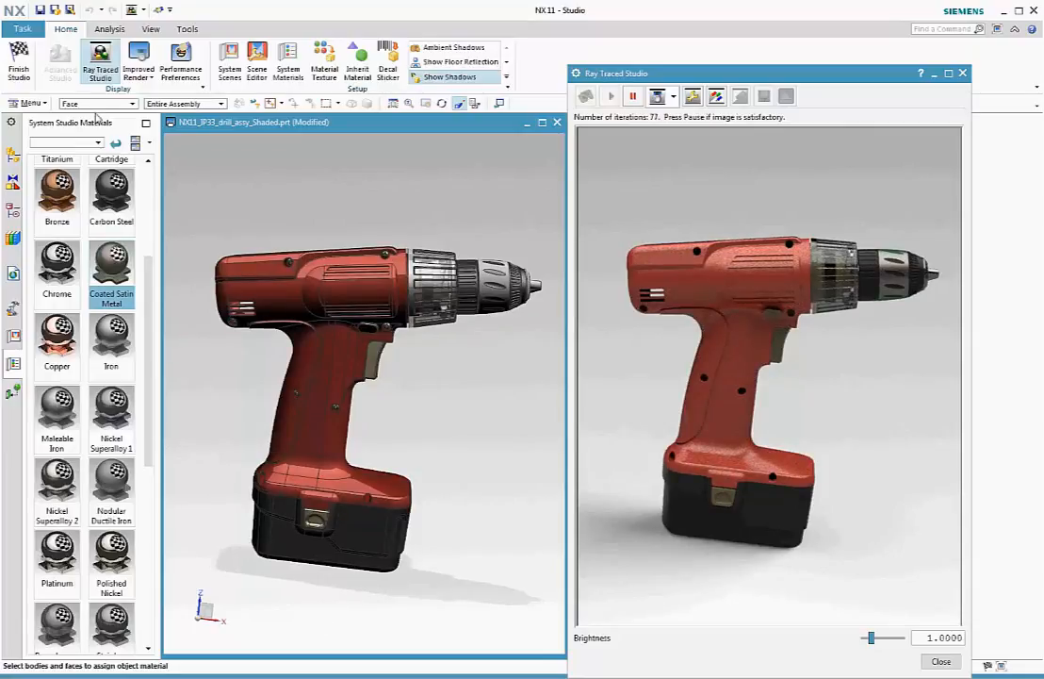
{"action": "left_click", "coordinate": [92, 104]}
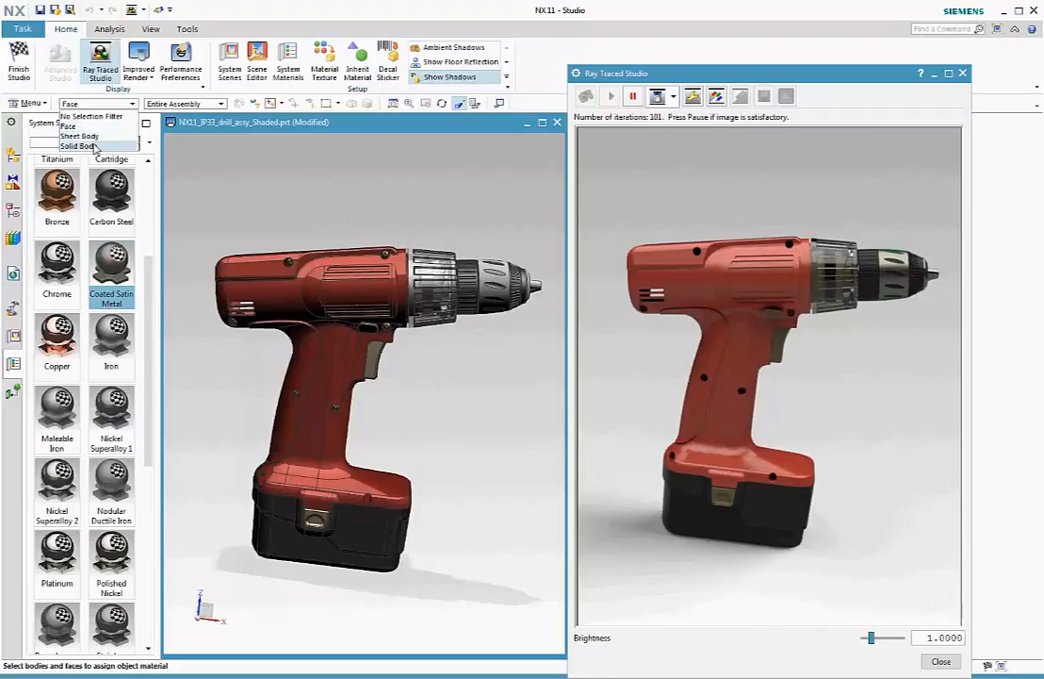
{"action": "left_click", "coordinate": [80, 146]}
{"action": "right_click", "coordinate": [246, 275]}
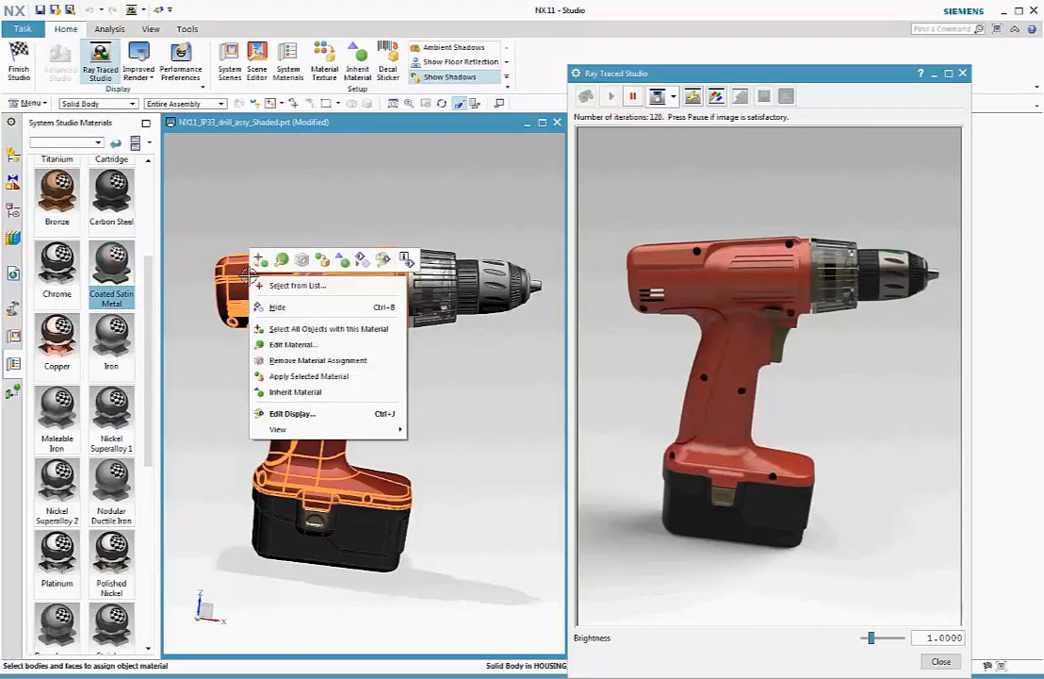
{"action": "key", "text": "Escape"}
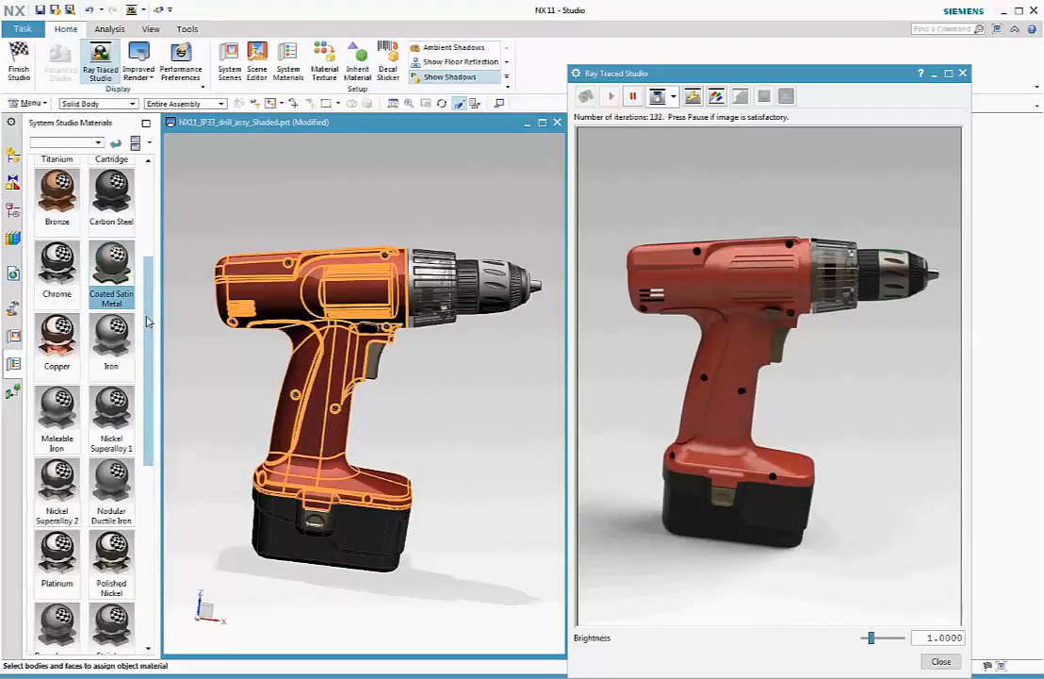
{"action": "scroll", "coordinate": [151, 235], "scroll_direction": "up", "scroll_amount": 5}
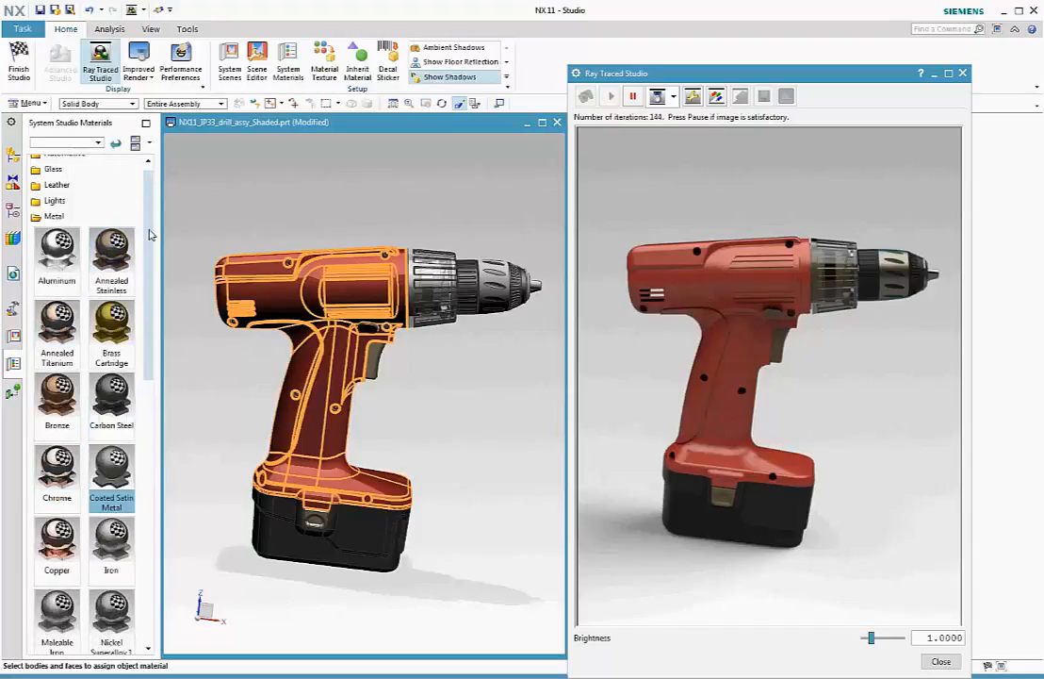
{"action": "left_click", "coordinate": [57, 216]}
{"action": "left_click", "coordinate": [55, 304]}
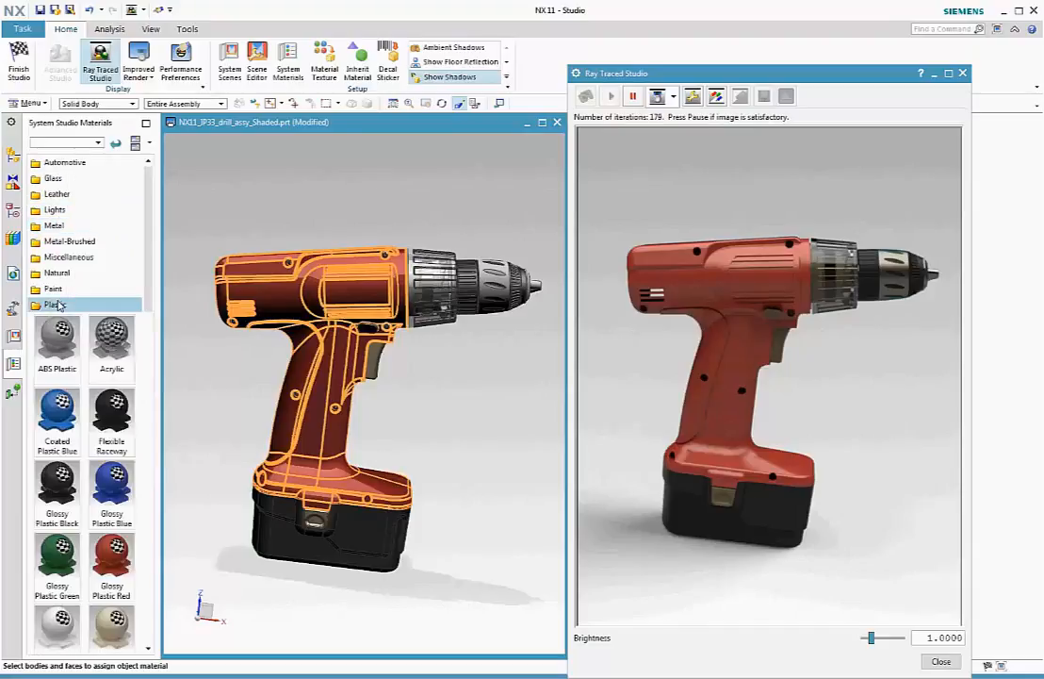
{"action": "left_click", "coordinate": [57, 407]}
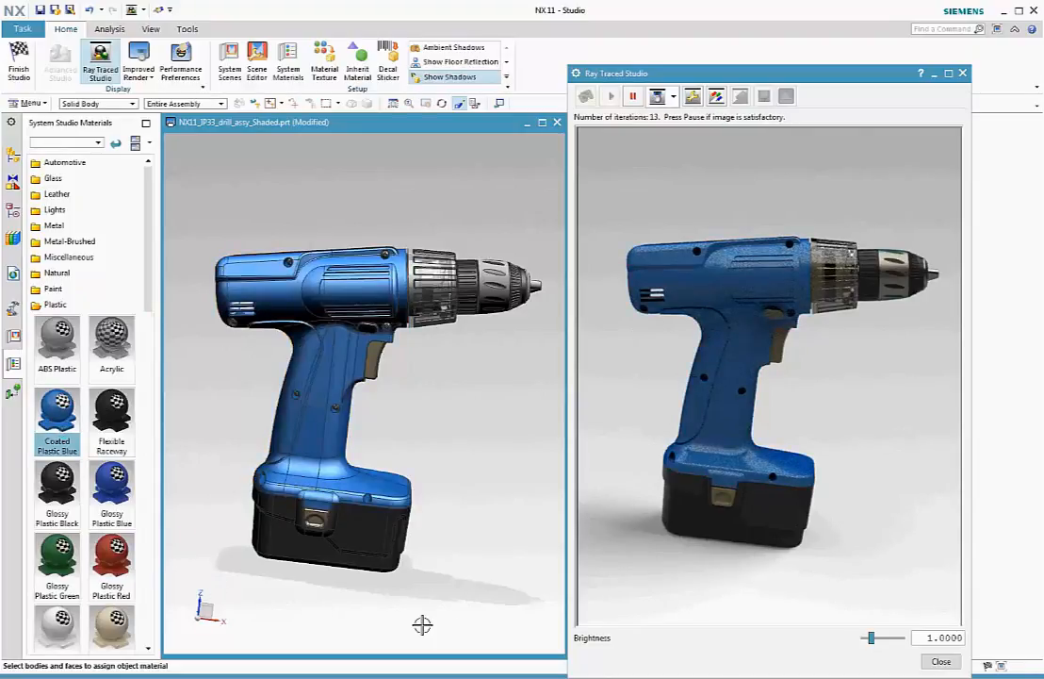
Finish the Studio task and return to Modeling with the ray-traced rendering still open.
{"action": "mouse_move", "coordinate": [449, 626]}
{"action": "middle_mouse_down"}
{"action": "mouse_move", "coordinate": [316, 623]}
{"action": "mouse_move", "coordinate": [435, 626]}
{"action": "middle_mouse_up"}
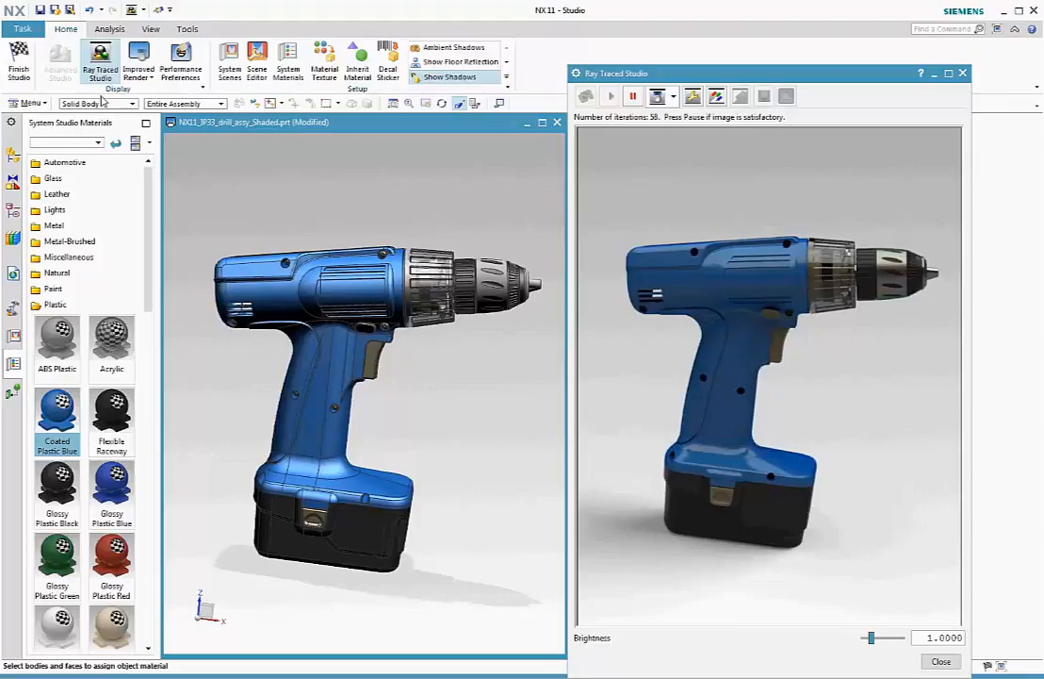
{"action": "left_click", "coordinate": [9, 59]}
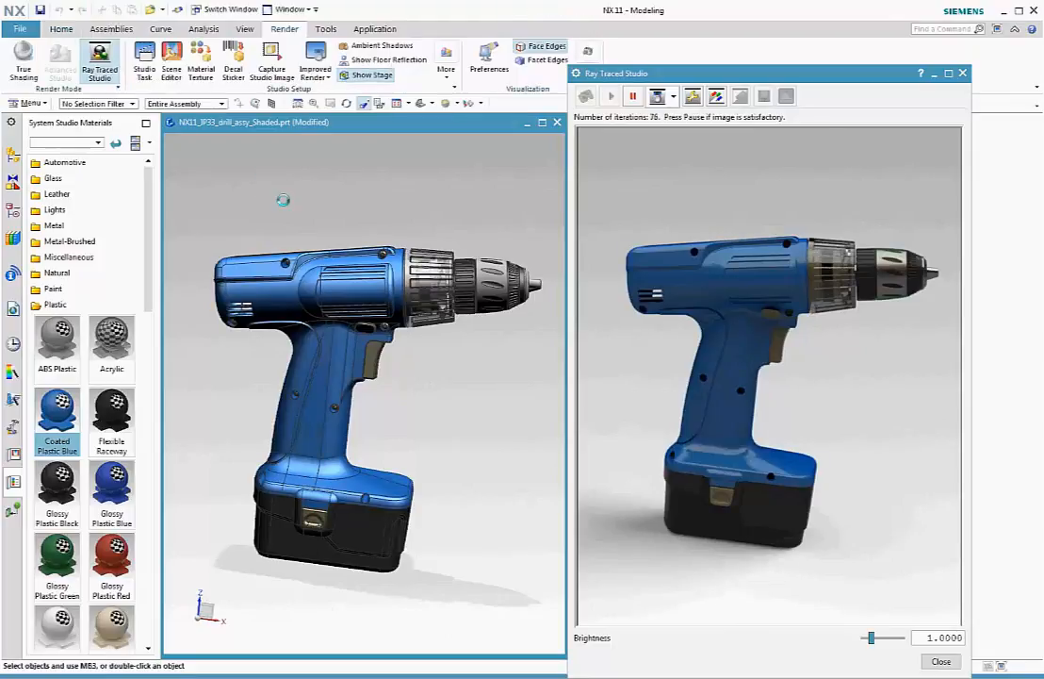
{"action": "mouse_move", "coordinate": [445, 606]}
{"action": "middle_mouse_down"}
{"action": "mouse_move", "coordinate": [424, 611]}
{"action": "mouse_move", "coordinate": [437, 615]}
{"action": "mouse_move", "coordinate": [369, 434]}
{"action": "middle_mouse_up"}
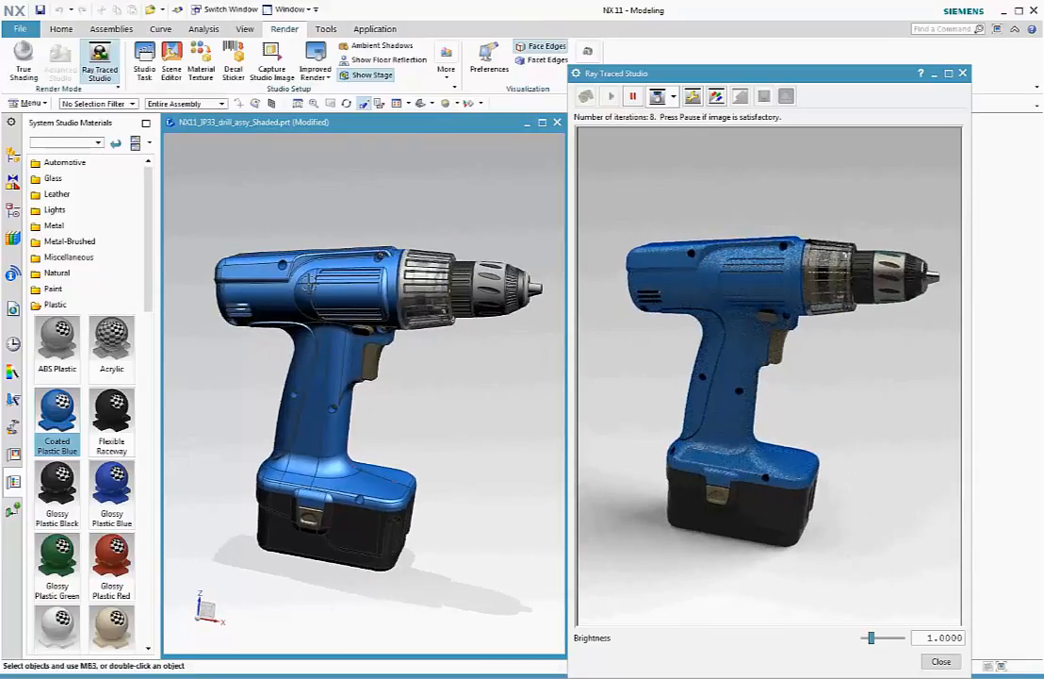
{"action": "right_click", "coordinate": [317, 266]}
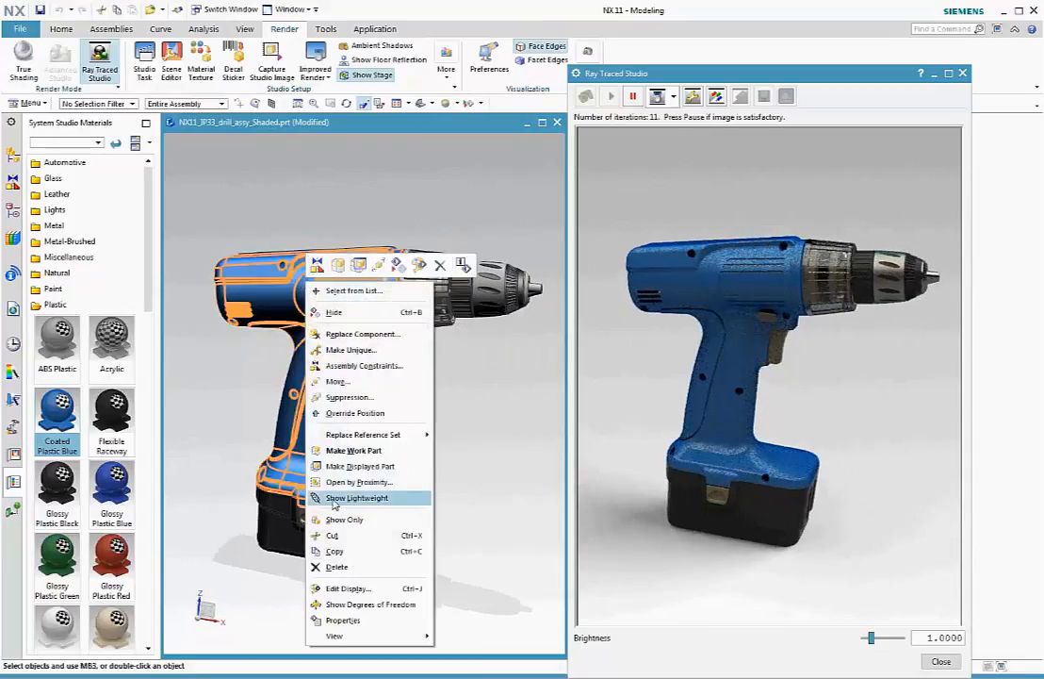
{"action": "left_click", "coordinate": [479, 487]}
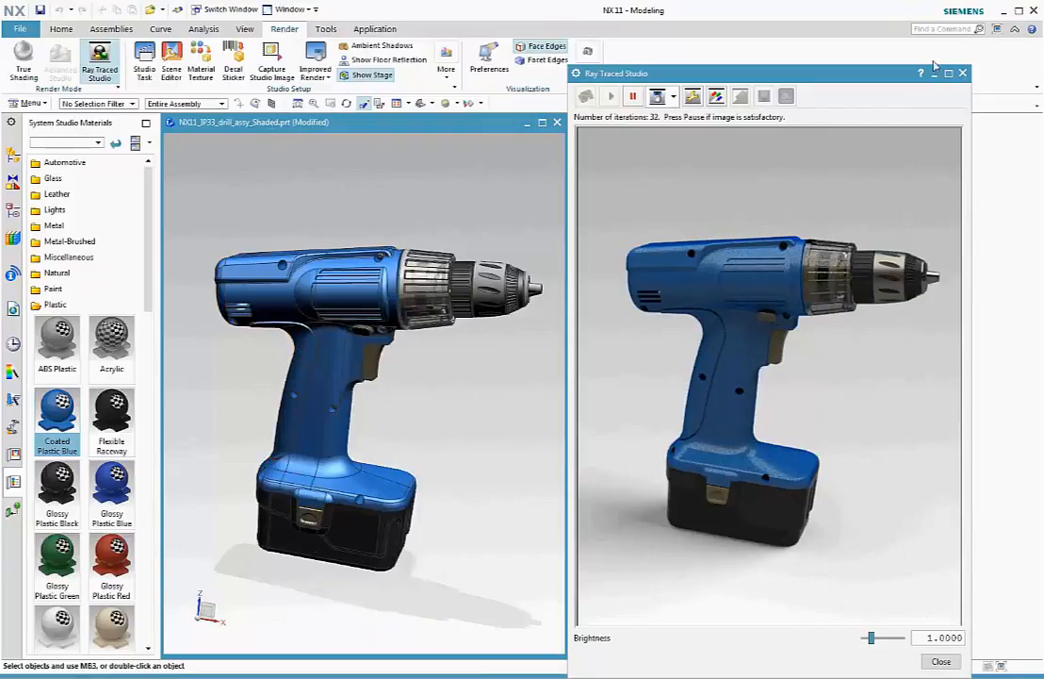
Close the blue drill's ray-traced rendering and switch to the HDRI-LightingStudio drill assembly part.
{"action": "left_click", "coordinate": [961, 73]}
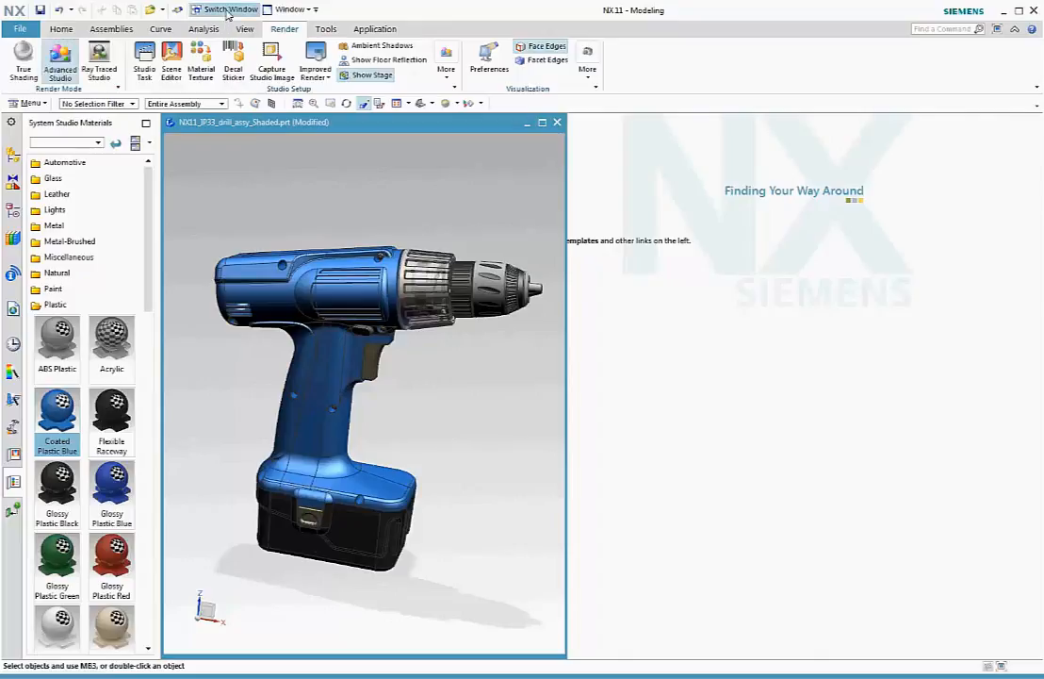
{"action": "left_click", "coordinate": [218, 9]}
{"action": "left_click", "coordinate": [560, 318]}
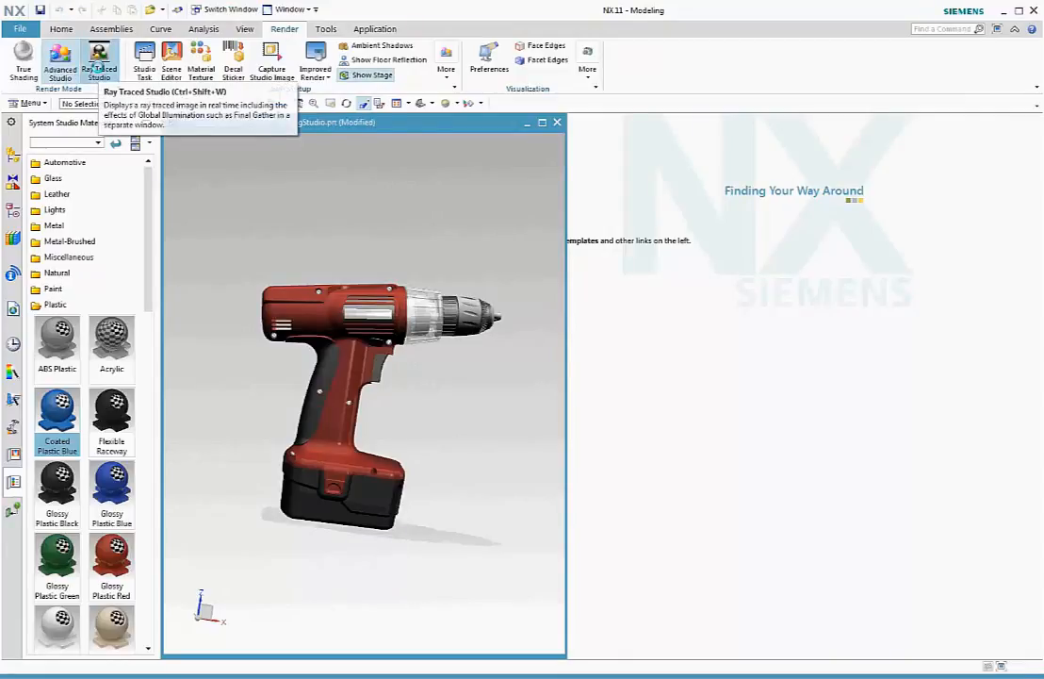
Start live ray-traced rendering of the red drill and enlarge the whole drill to fill the view.
{"action": "left_click", "coordinate": [98, 68]}
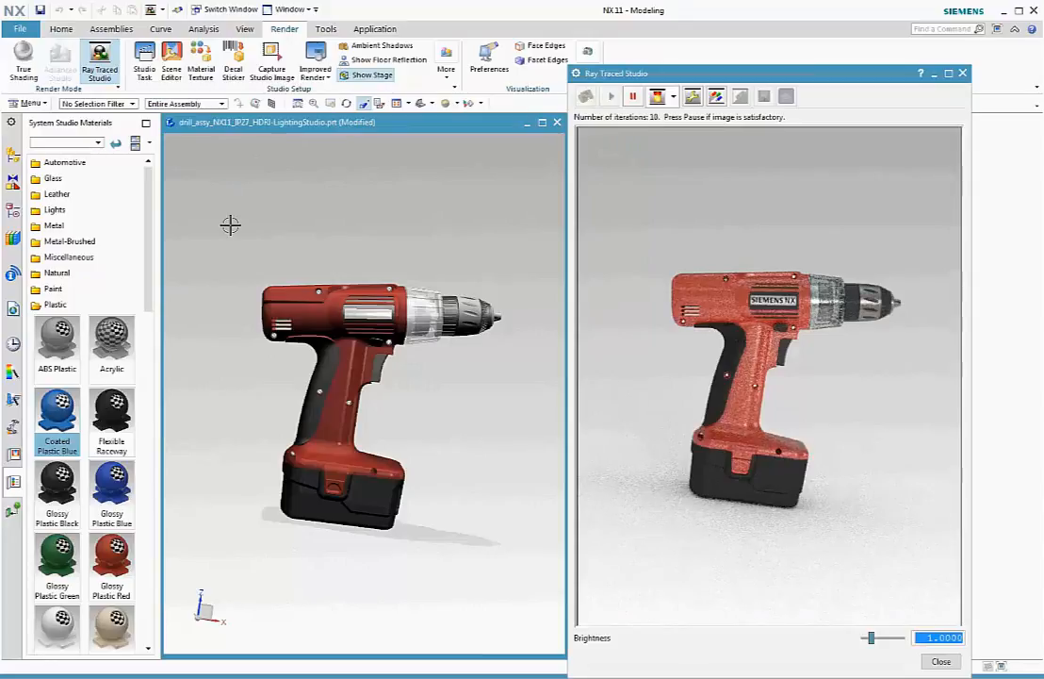
{"action": "scroll", "coordinate": [272, 351], "scroll_direction": "up", "scroll_amount": 2}
{"action": "scroll", "coordinate": [272, 350], "scroll_direction": "up", "scroll_amount": 2}
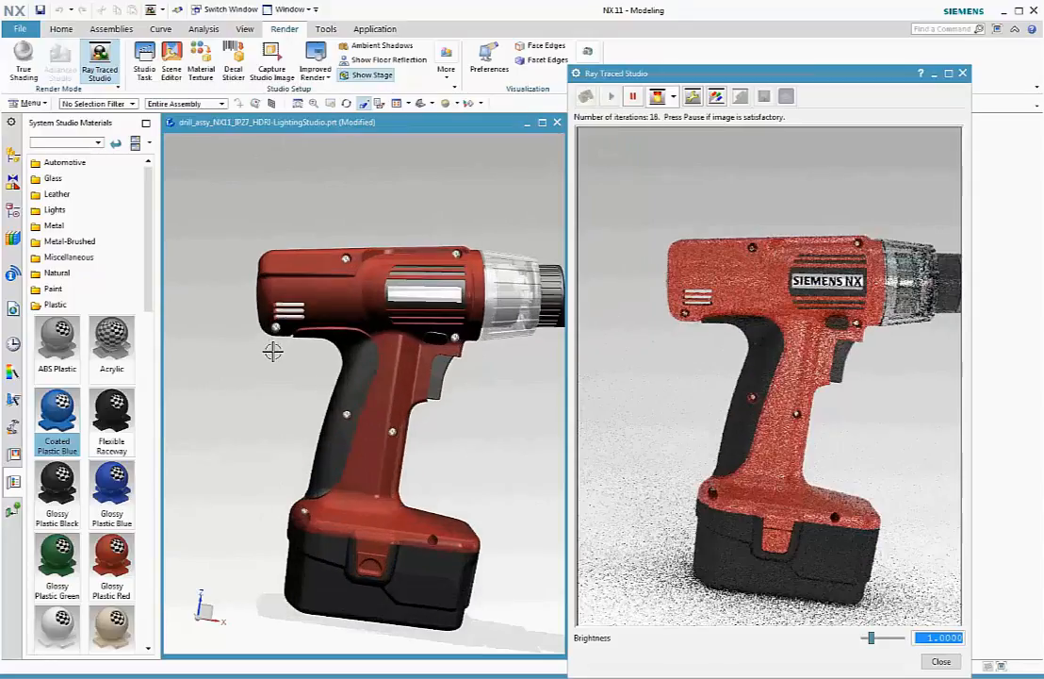
{"action": "middle_click_drag", "start_coordinate": [520, 444], "coordinate": [444, 425], "text": "shift"}
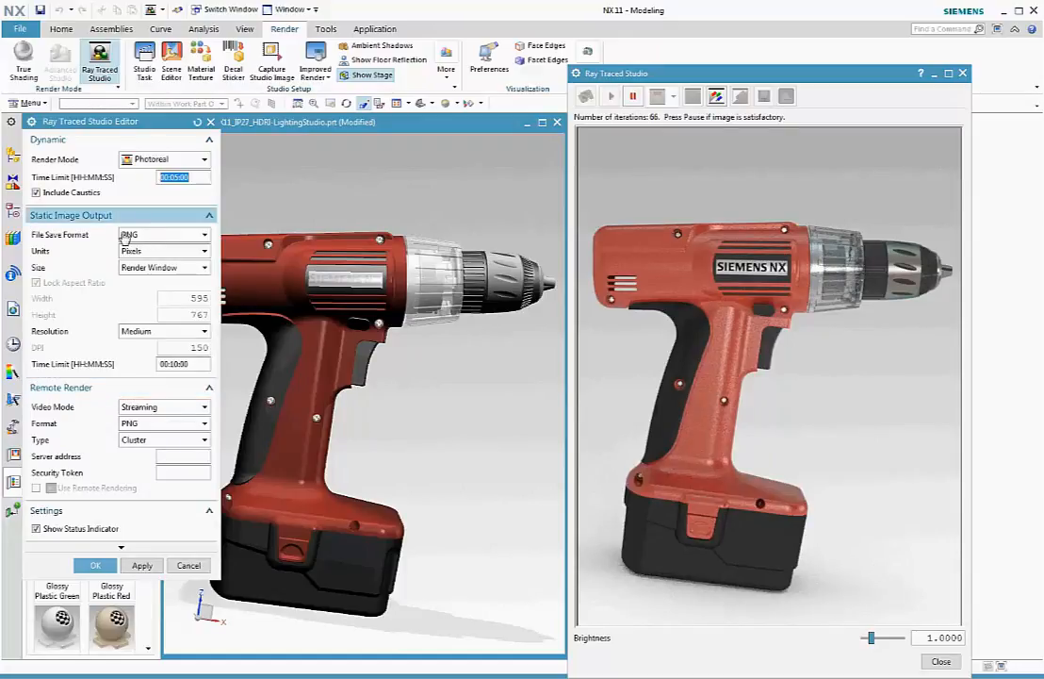
Configure the ray-traced static image output with PNG as the file format and Render Window as the size.
{"action": "left_click", "coordinate": [142, 234]}
{"action": "left_click", "coordinate": [141, 240]}
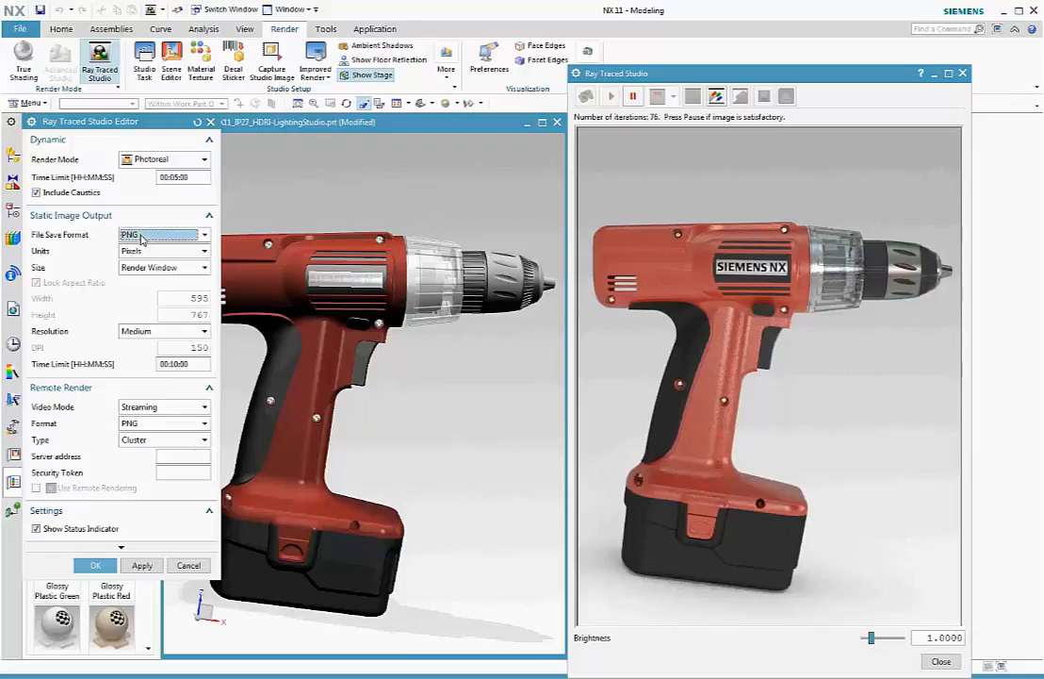
{"action": "left_click", "coordinate": [140, 269]}
{"action": "left_click", "coordinate": [140, 268]}
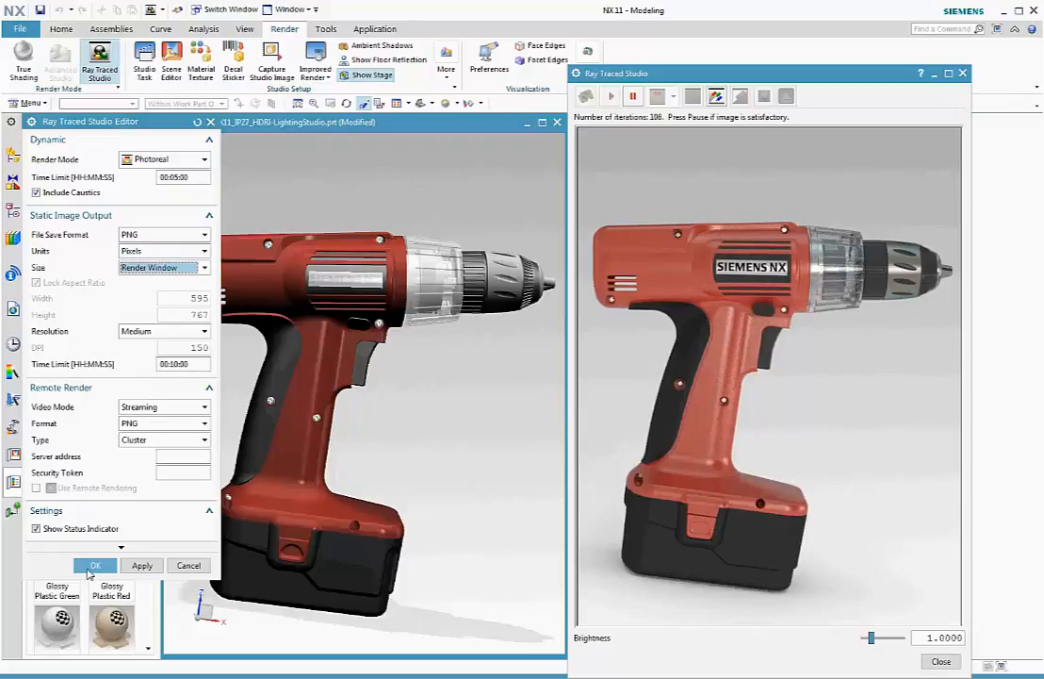
{"action": "left_click", "coordinate": [94, 566]}
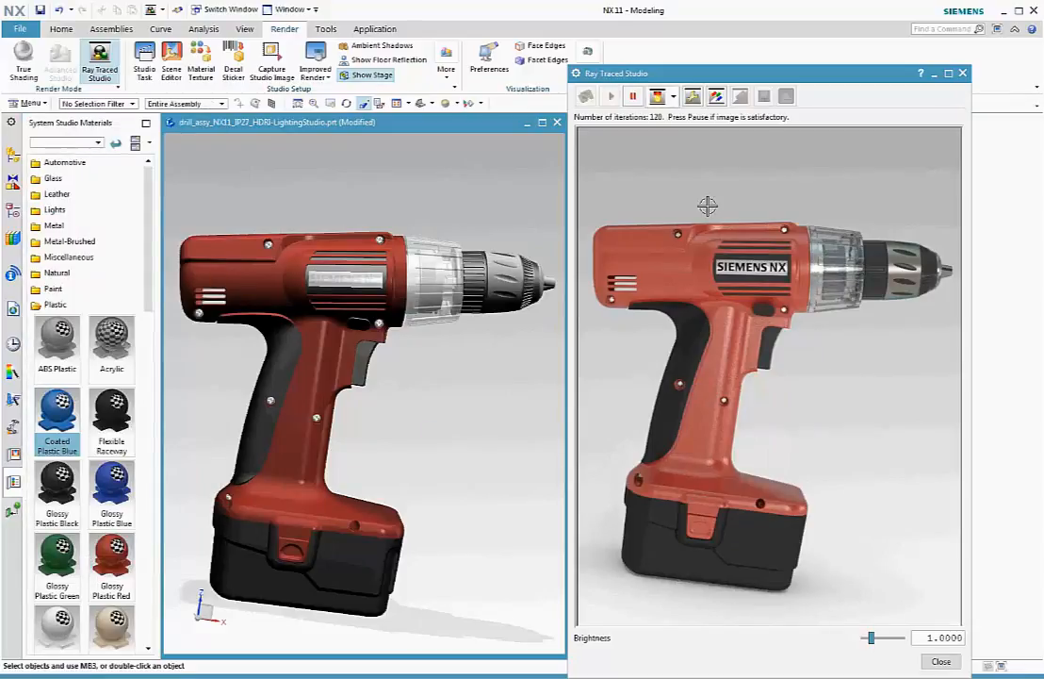
Render a static image of the red drill, pausing its refinement, and save it as drill_assy_NX11_IP27_HDRI-LightingStudio3.png in PNG format.
{"action": "left_click", "coordinate": [717, 97]}
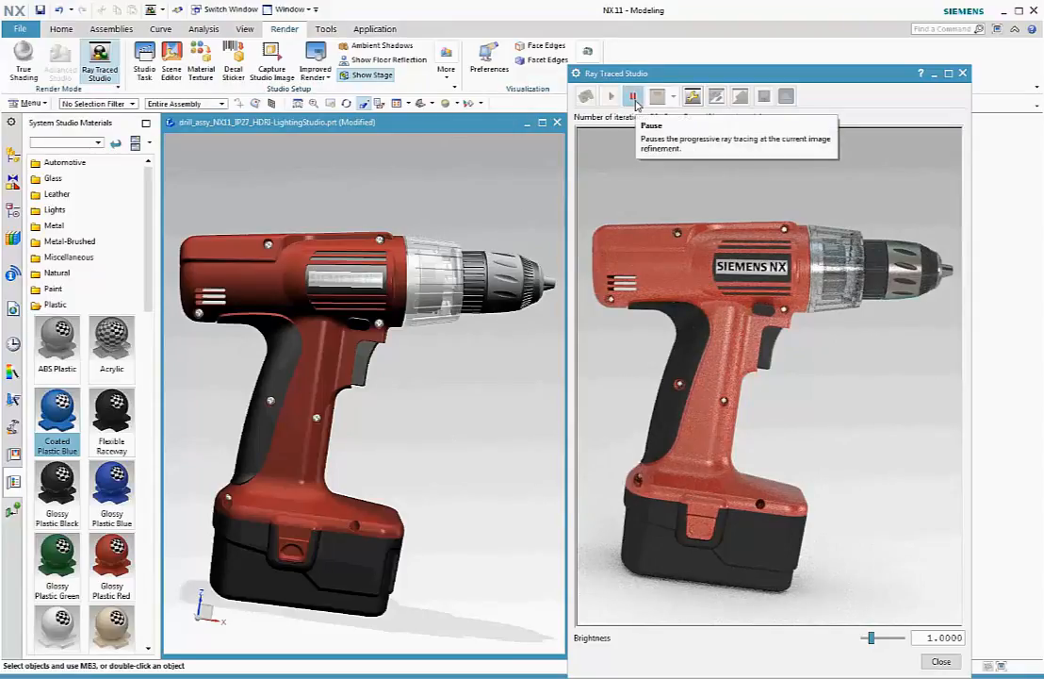
{"action": "left_click", "coordinate": [634, 99]}
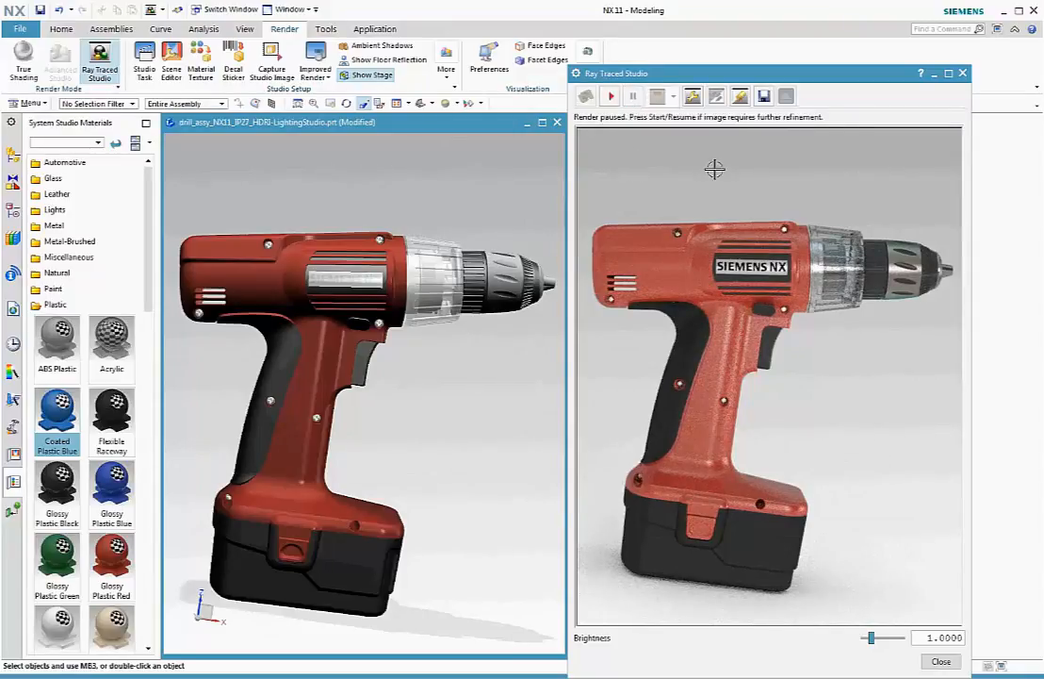
{"action": "left_click", "coordinate": [659, 95]}
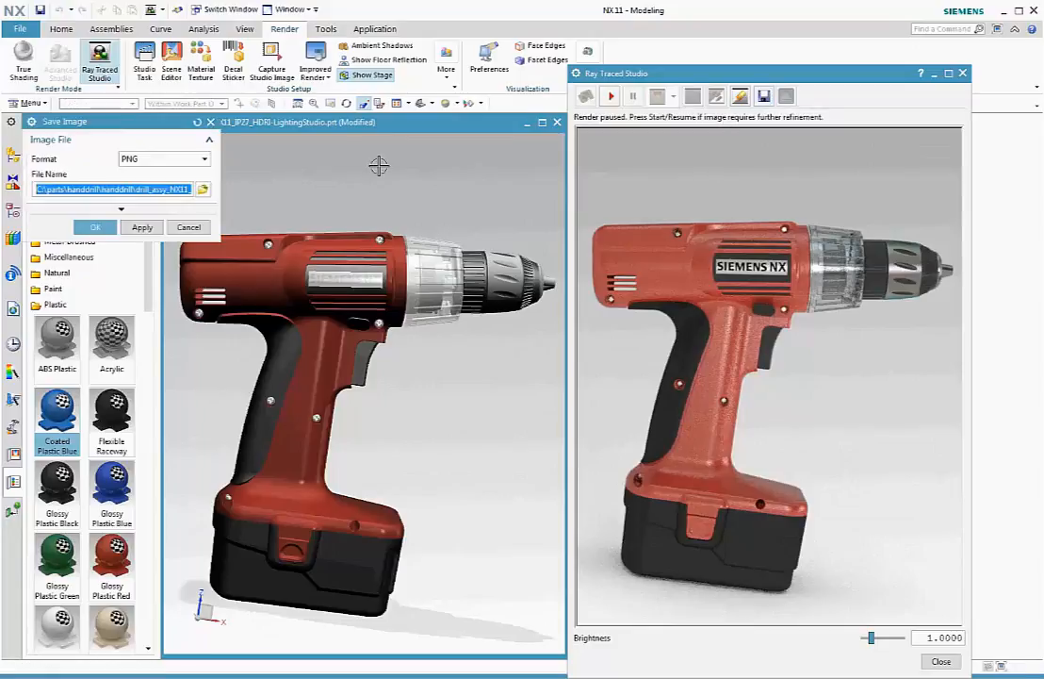
{"action": "left_click_drag", "start_coordinate": [170, 189], "coordinate": [225, 186]}
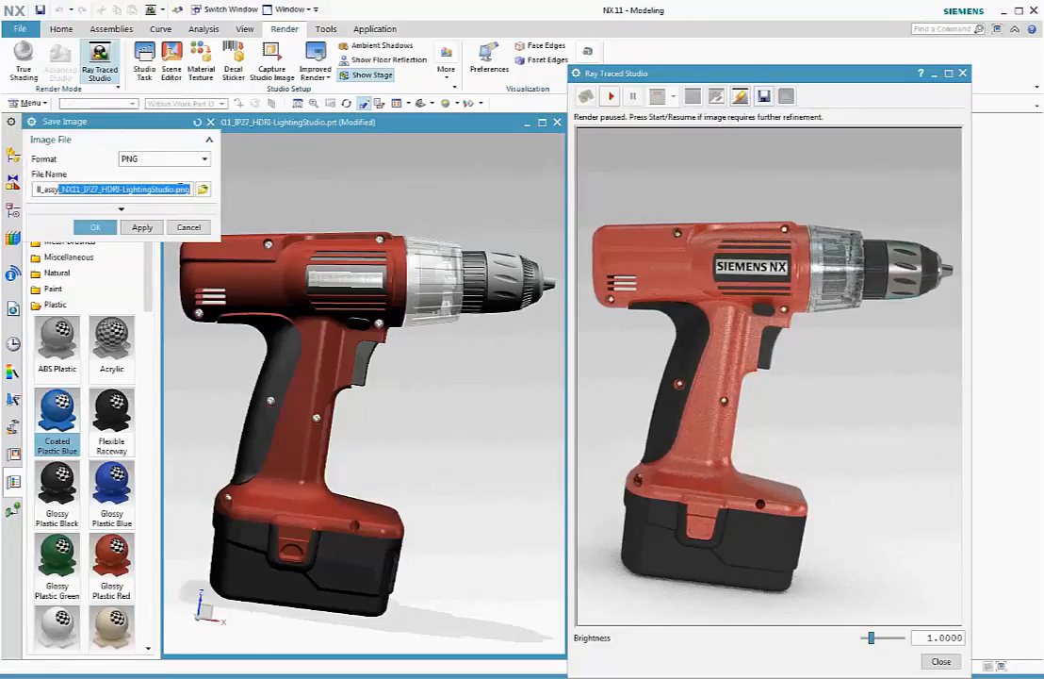
{"action": "left_click", "coordinate": [175, 188]}
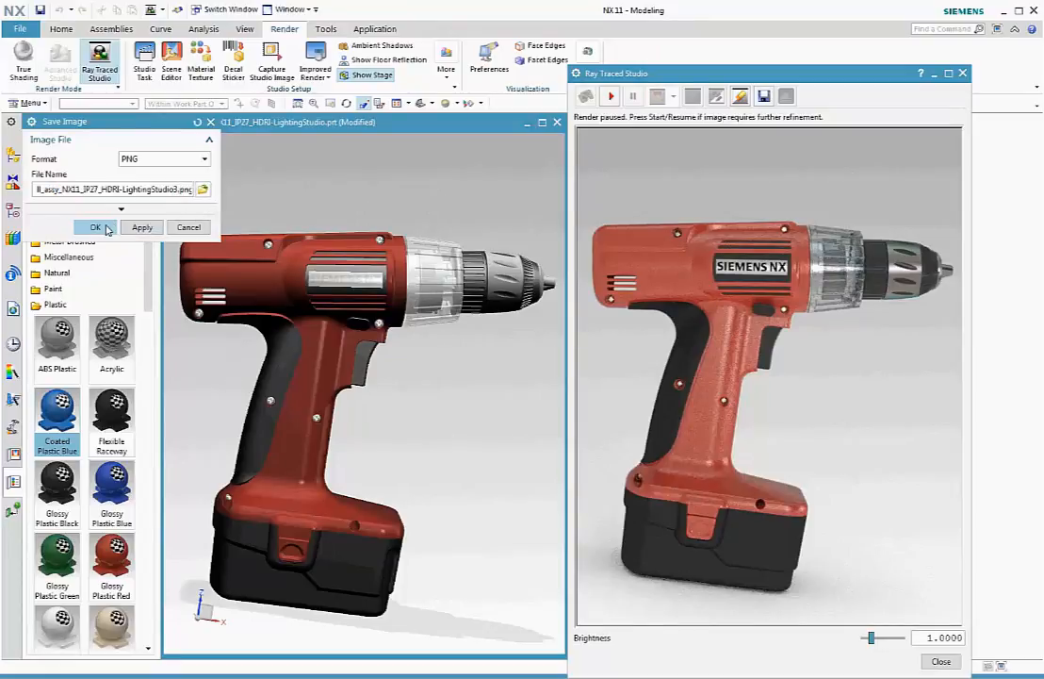
{"action": "left_click", "coordinate": [96, 226]}
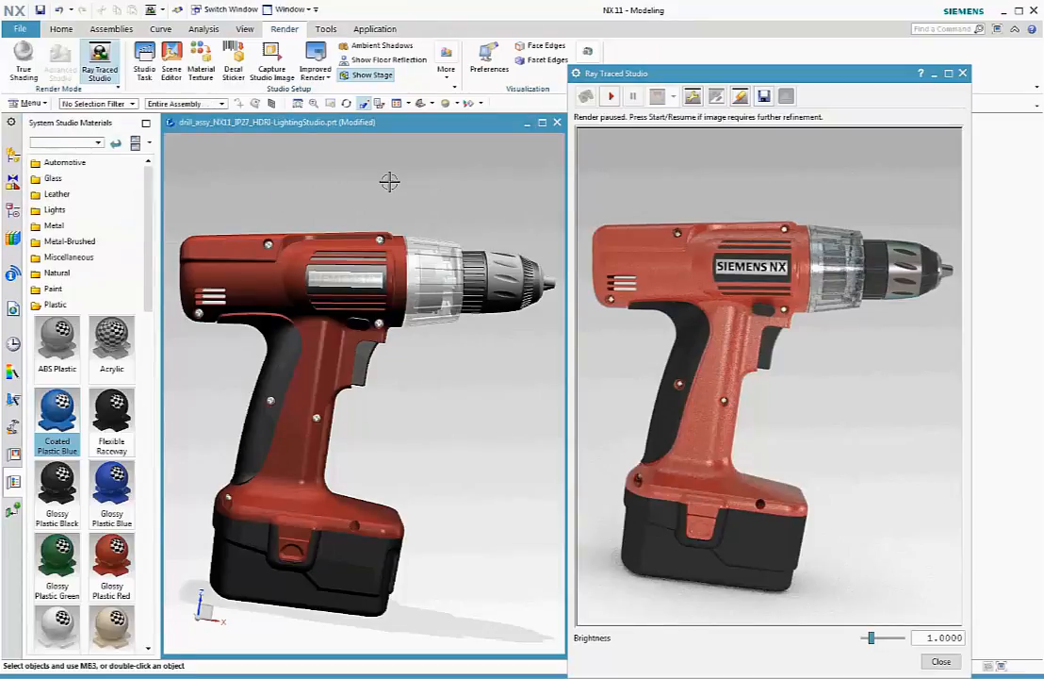
Leave the static image to resume live ray-traced rendering, and rotate the red drill slightly.
{"action": "left_click", "coordinate": [741, 100]}
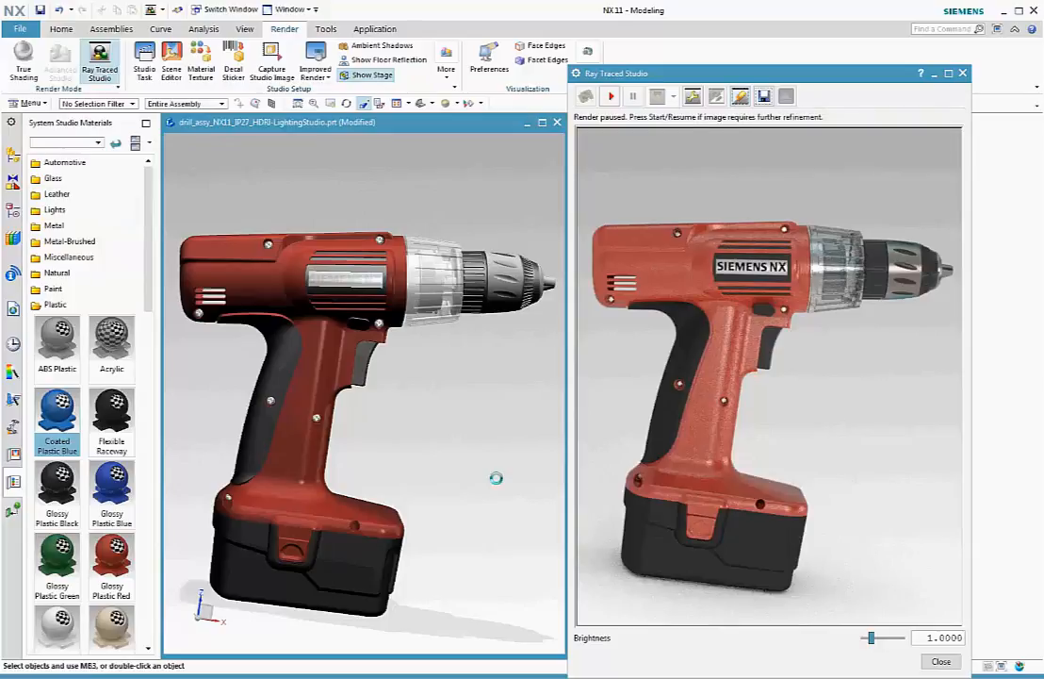
{"action": "mouse_move", "coordinate": [494, 538]}
{"action": "middle_mouse_down"}
{"action": "mouse_move", "coordinate": [475, 537]}
{"action": "mouse_move", "coordinate": [483, 542]}
{"action": "middle_mouse_up"}
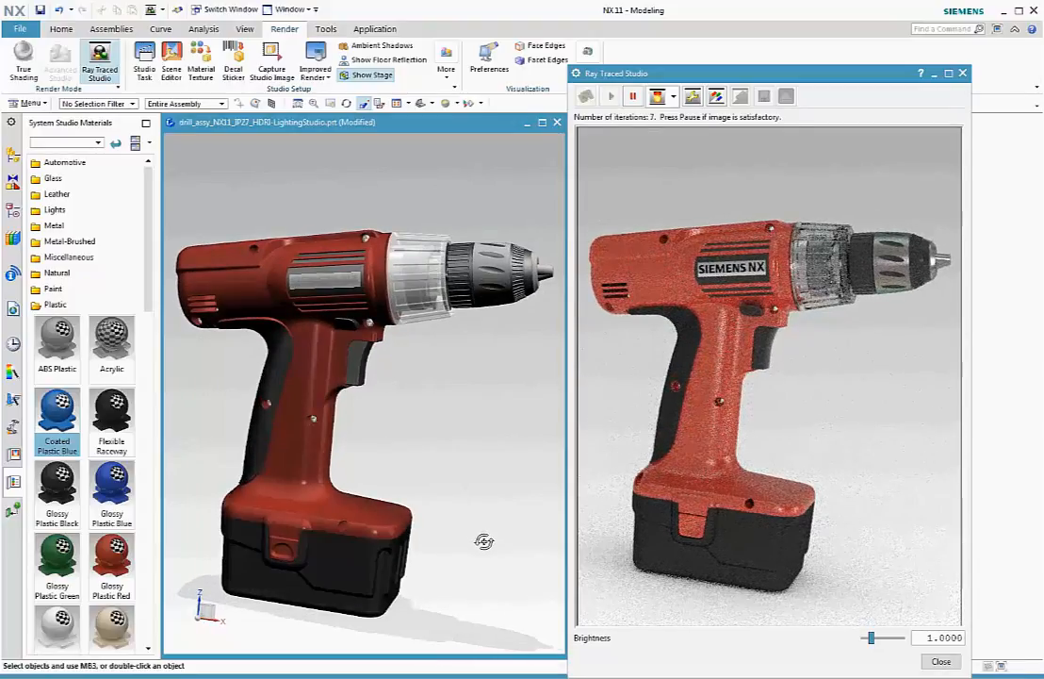